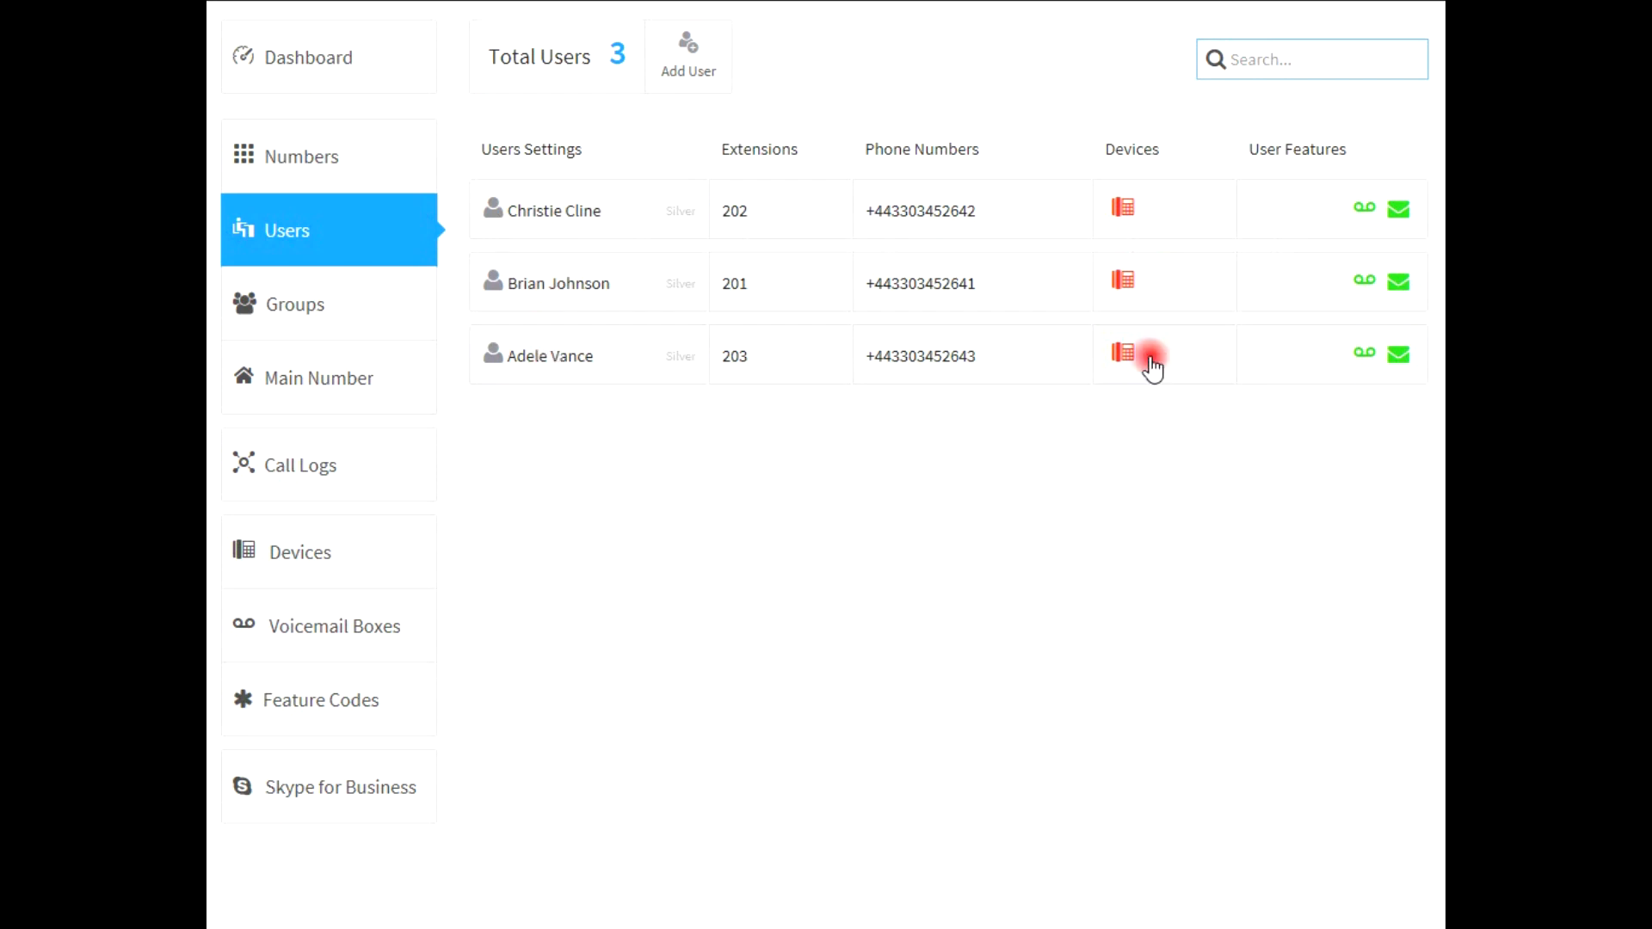
Copy the extension 203 user's phone number and add a new Soft Phone device for them
left_click(992, 368)
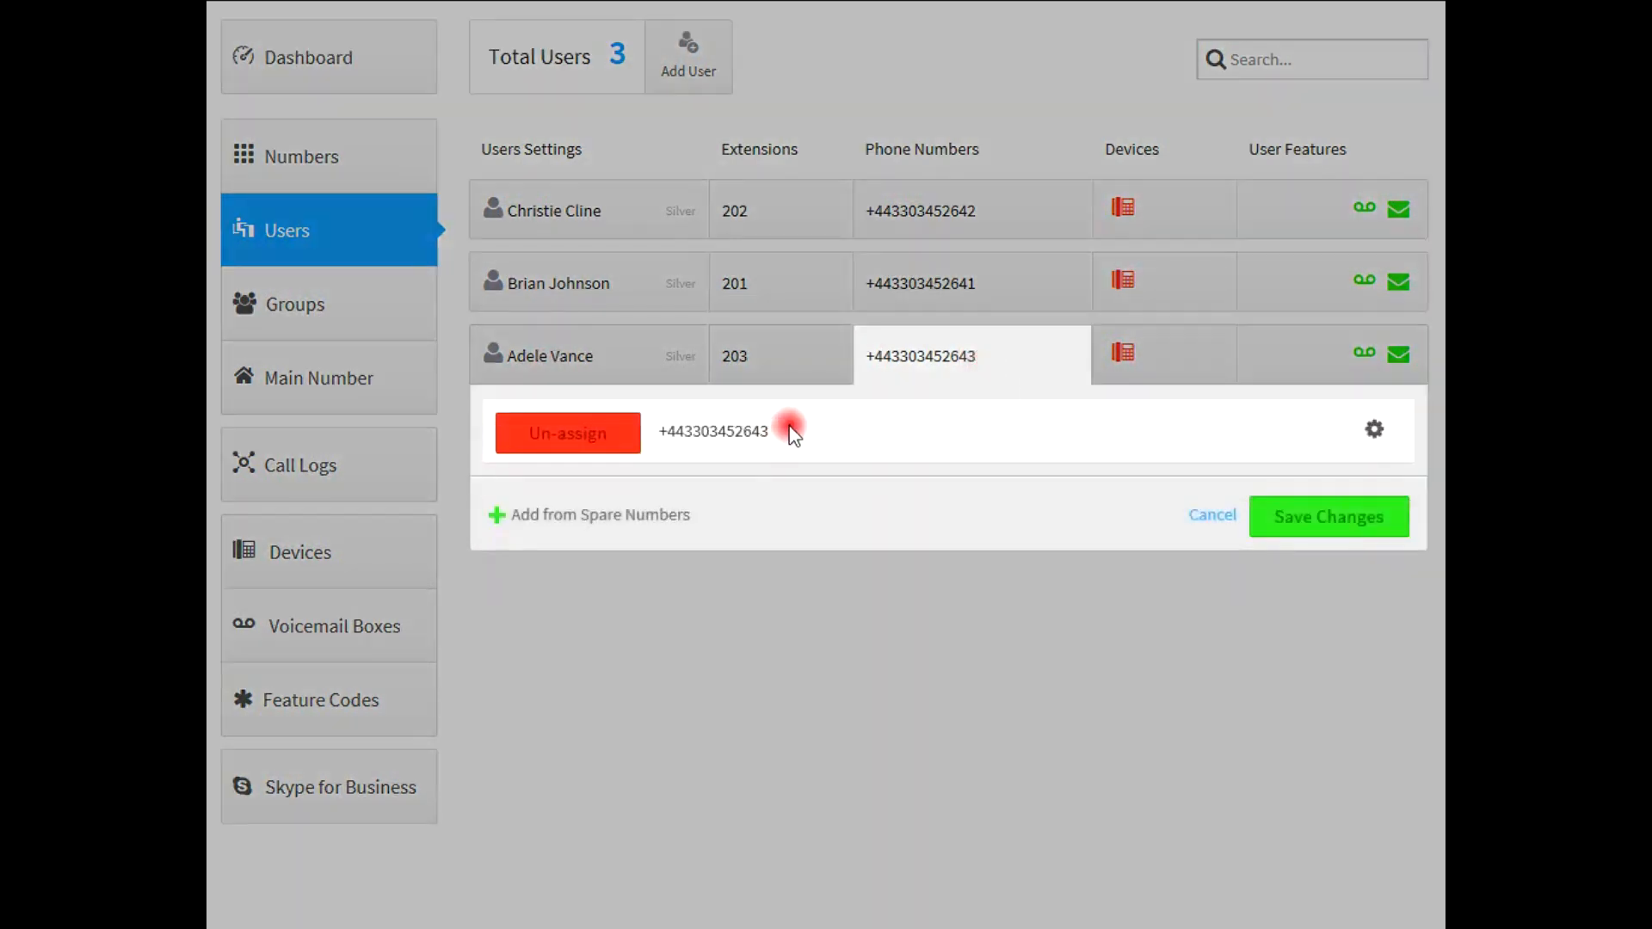
left_click_drag(791, 430, 649, 432)
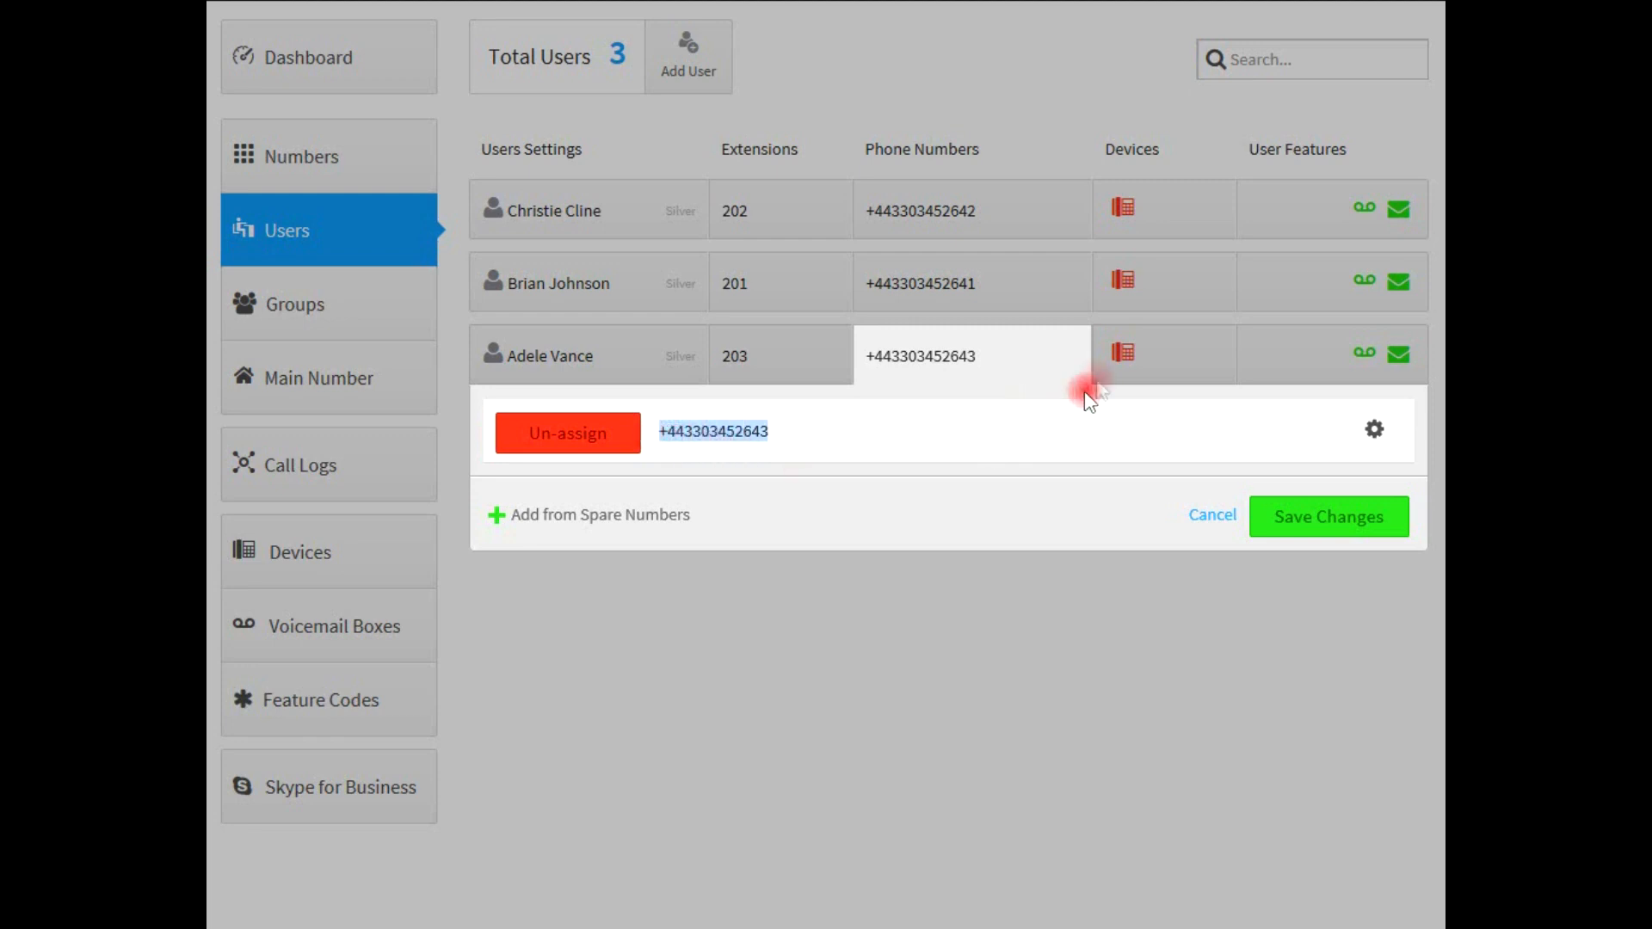
left_click(1187, 346)
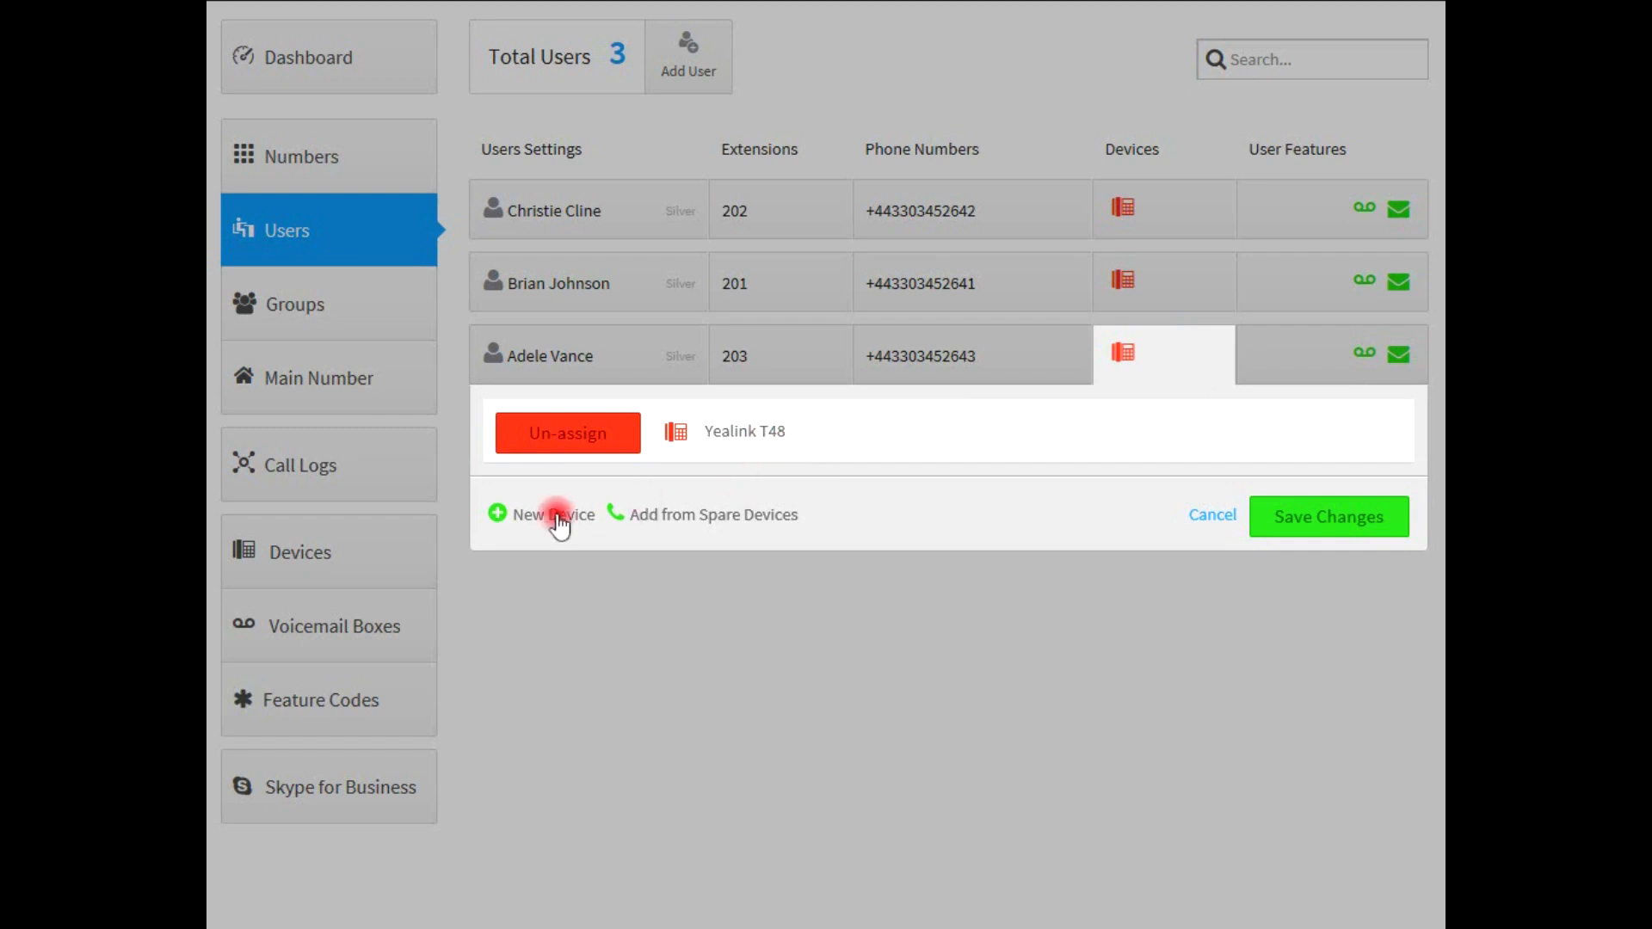
left_click(557, 516)
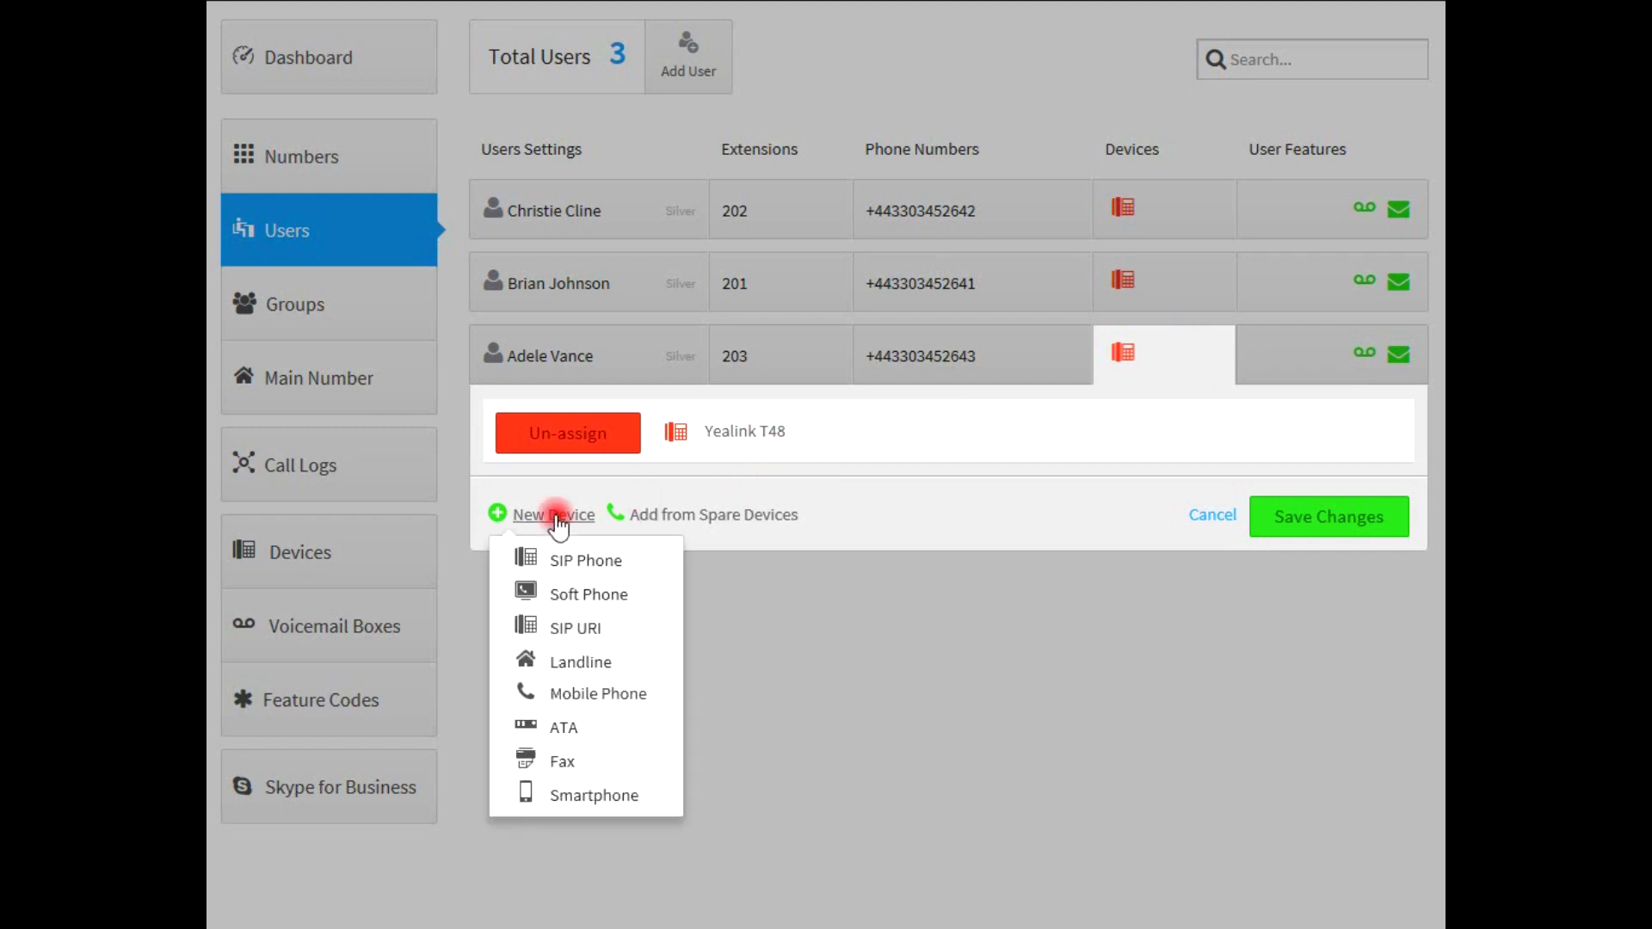
left_click(561, 593)
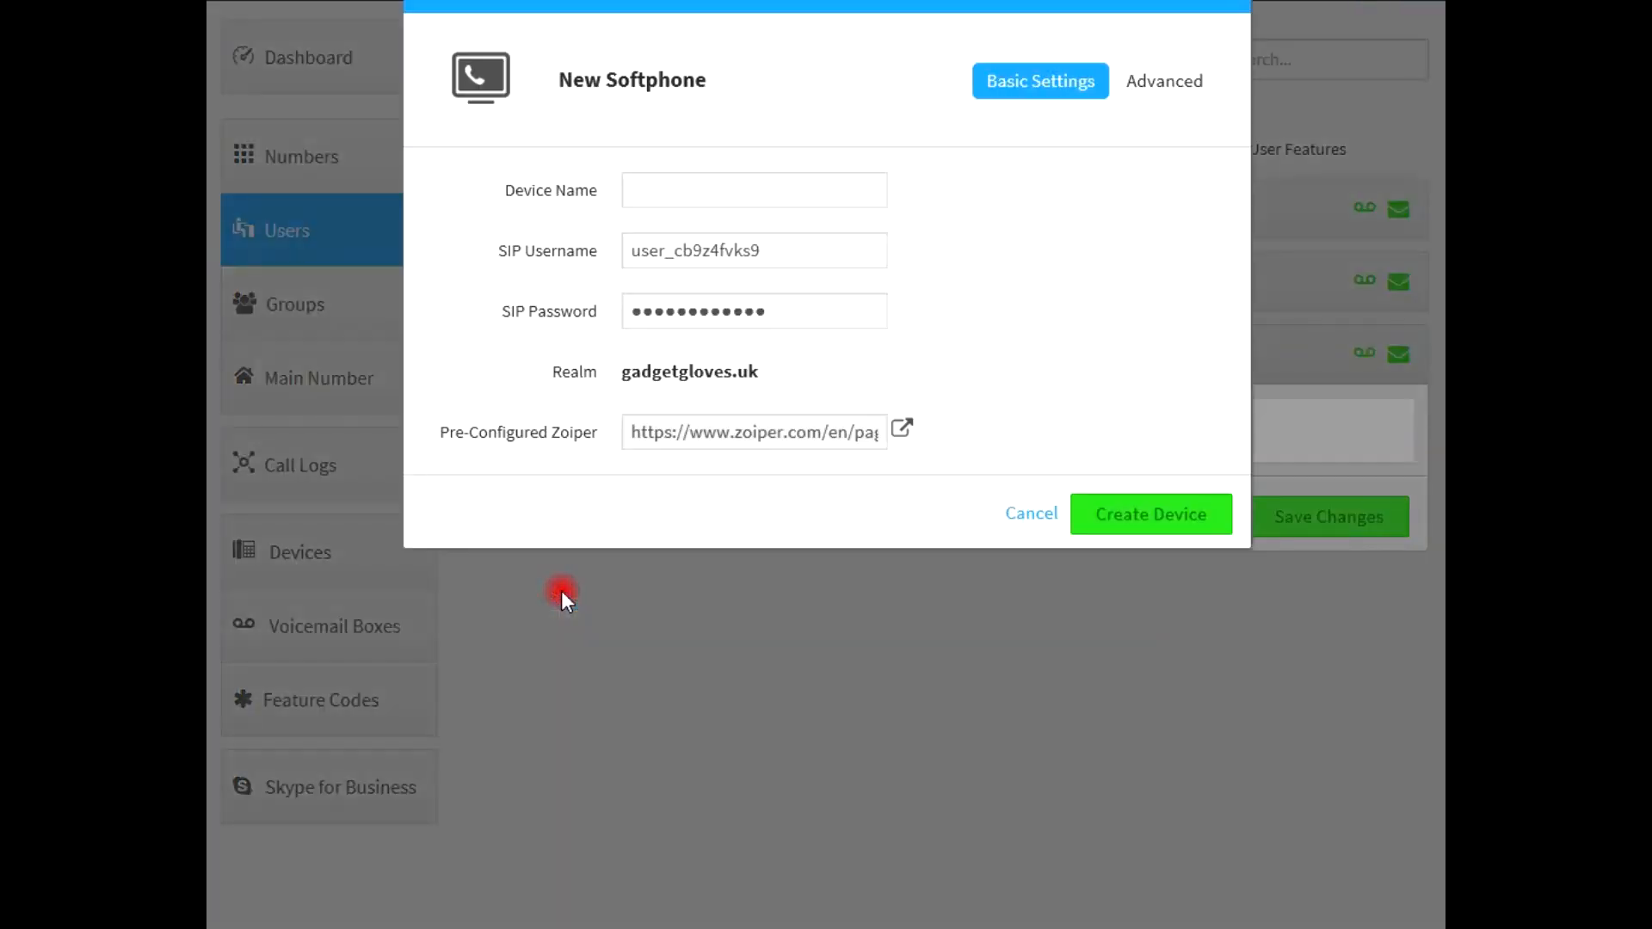
Name the softphone Call2Teams, note its realm gadgetgloves.uk, SIP username and password, then create and save it
left_click(669, 195)
type("Call")
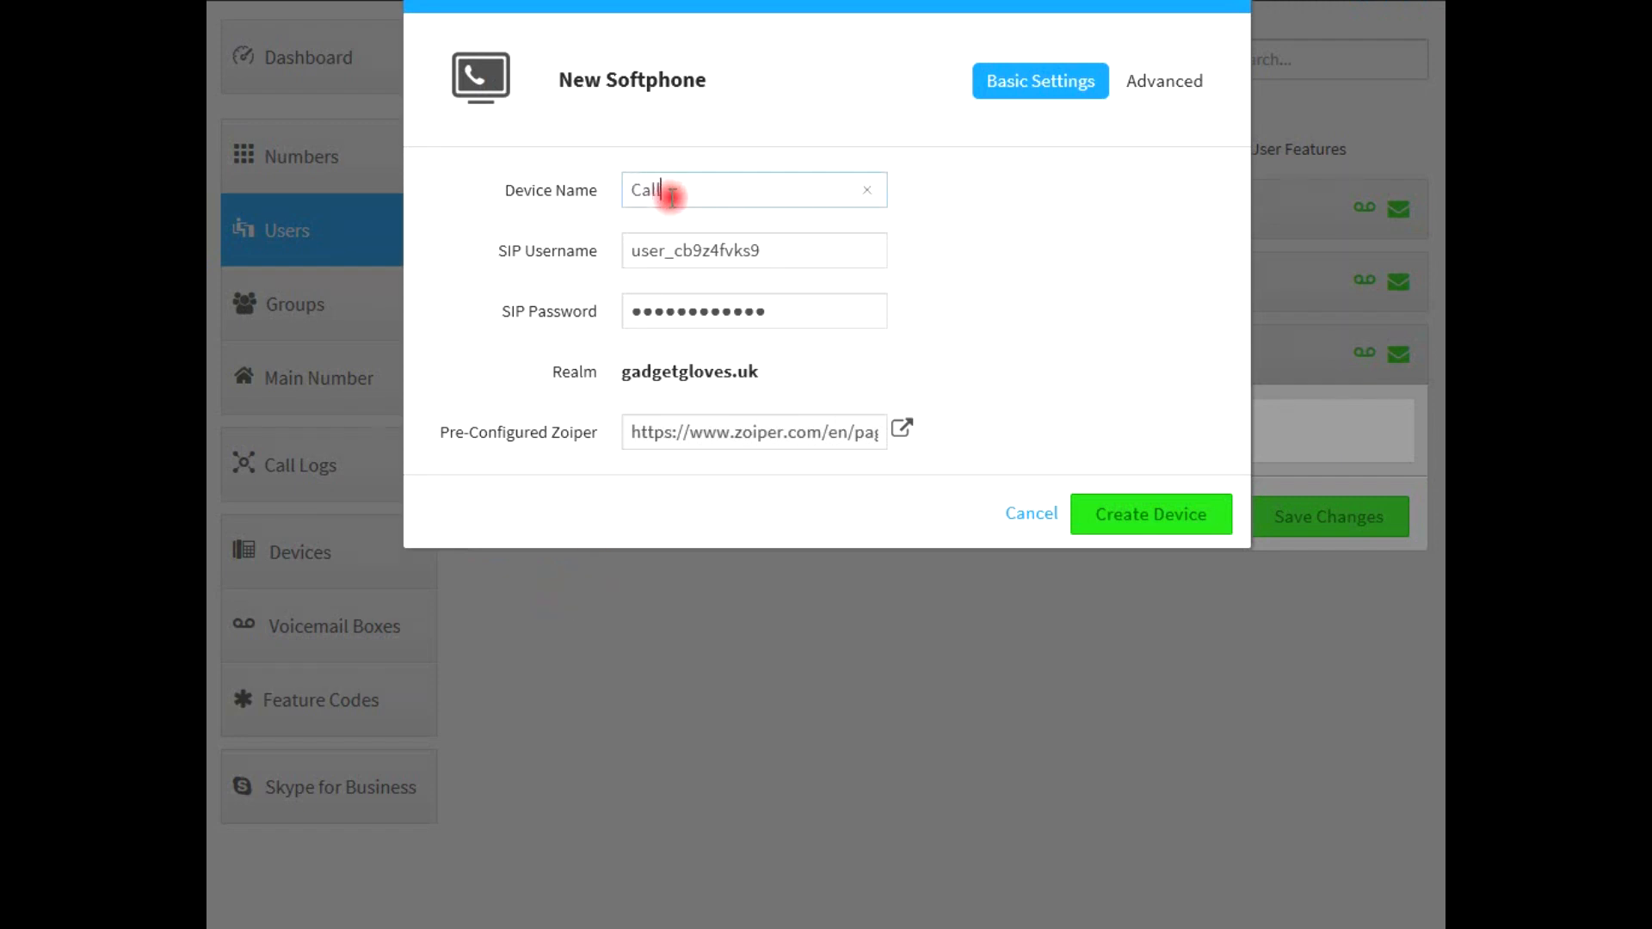
type("2Teams")
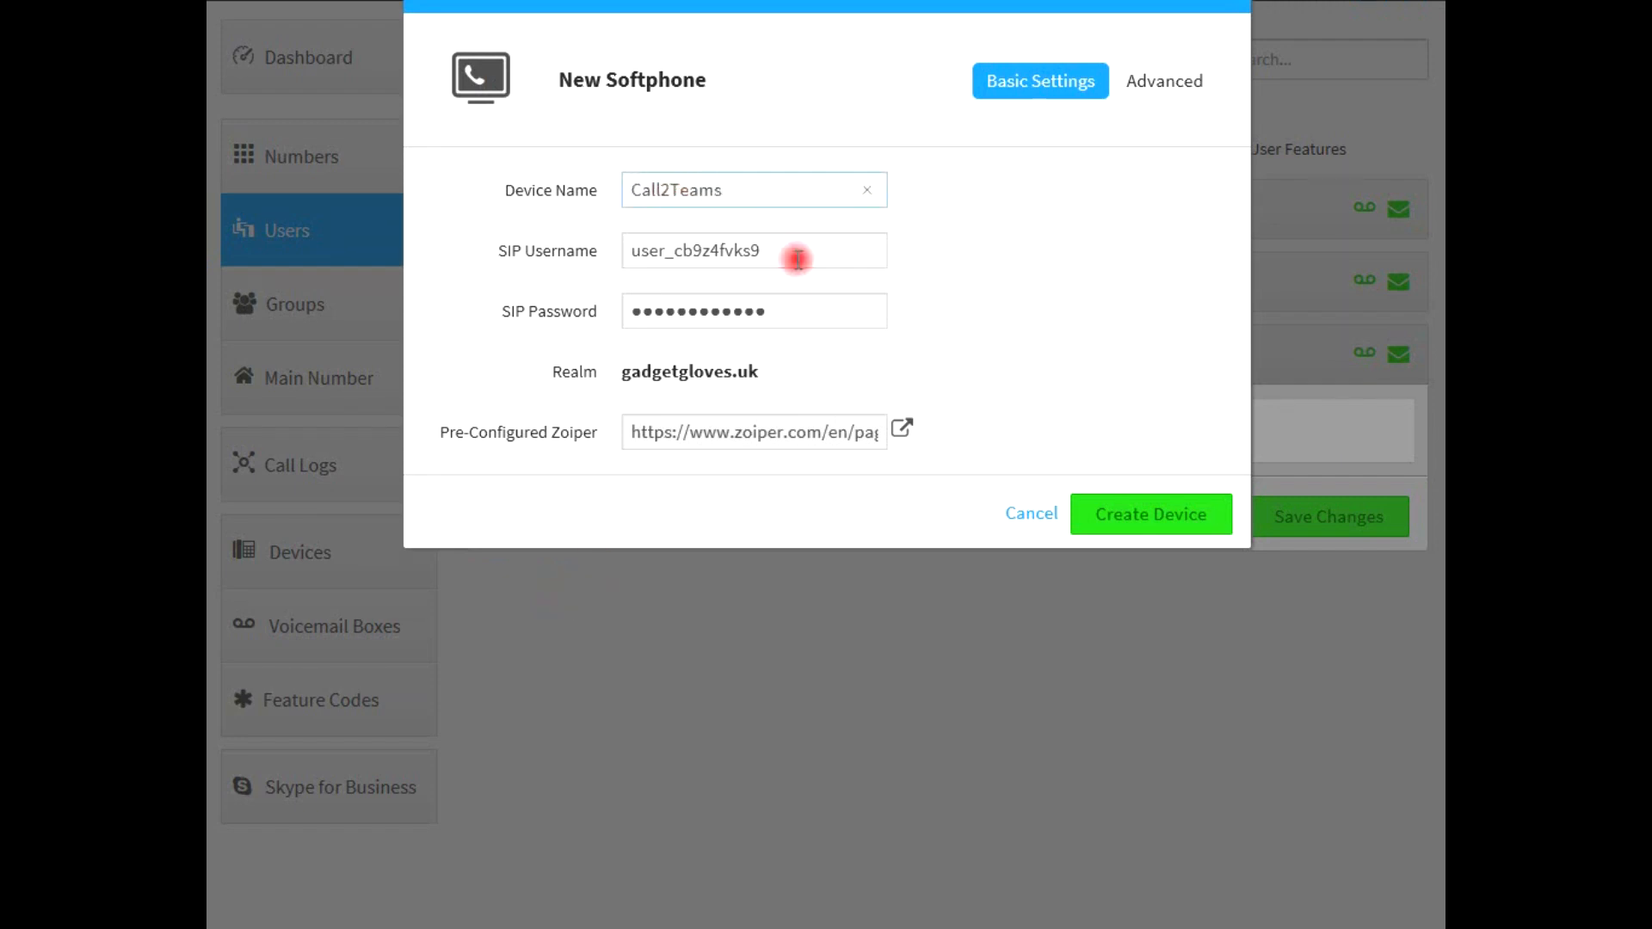
left_click(798, 323)
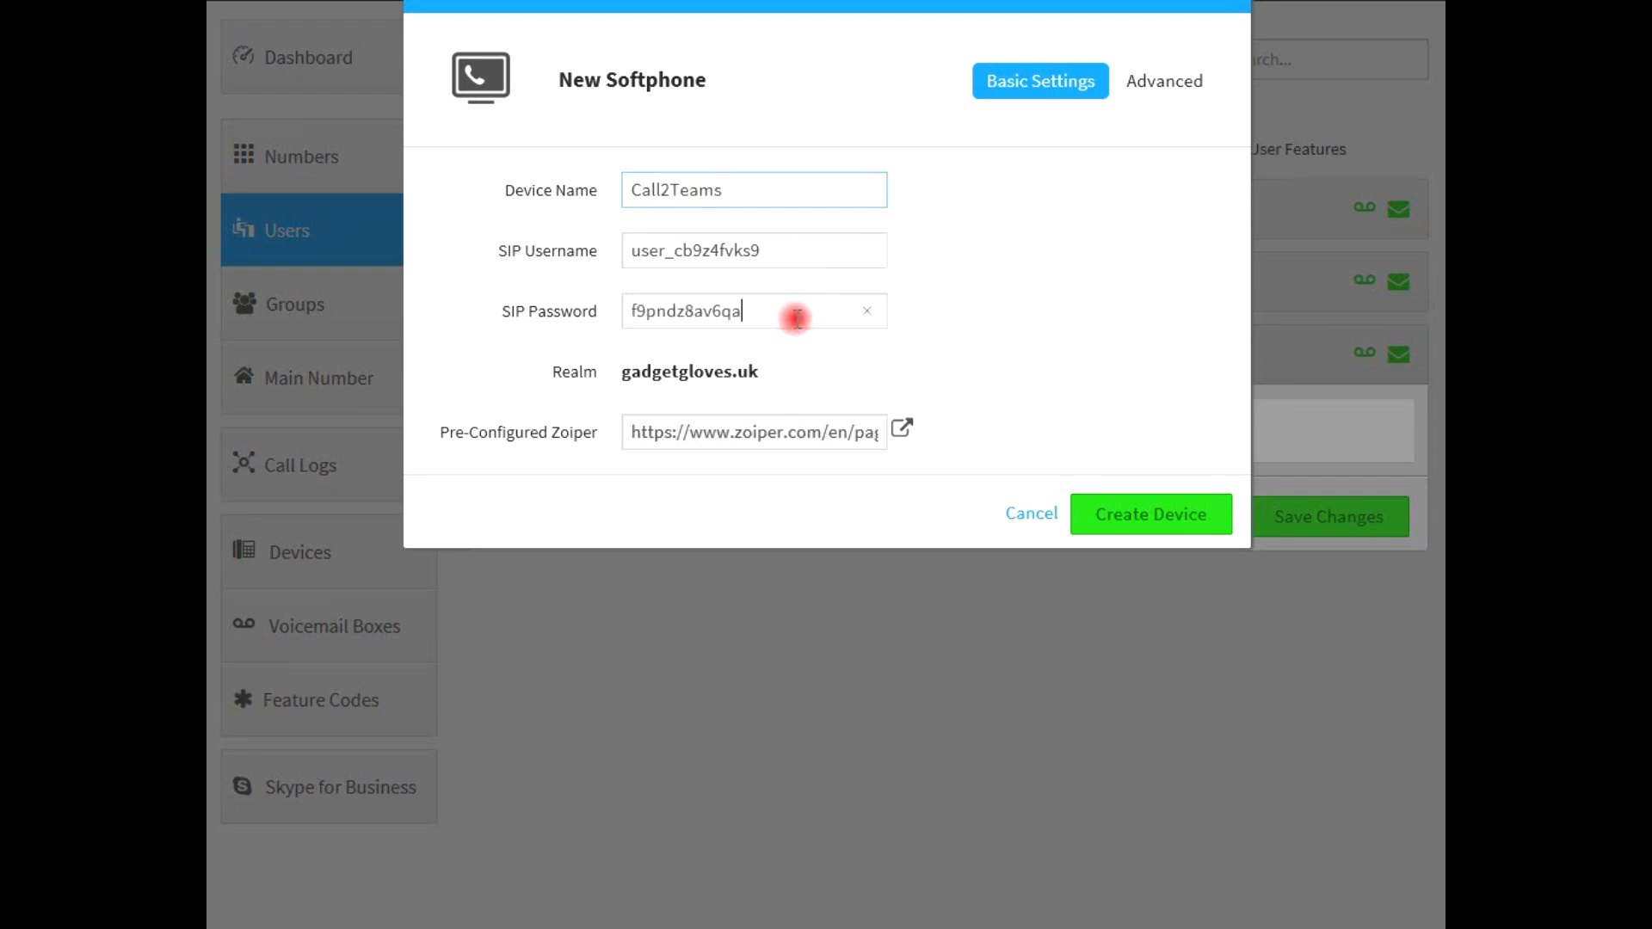
left_click(766, 377)
left_click_drag(764, 373, 603, 376)
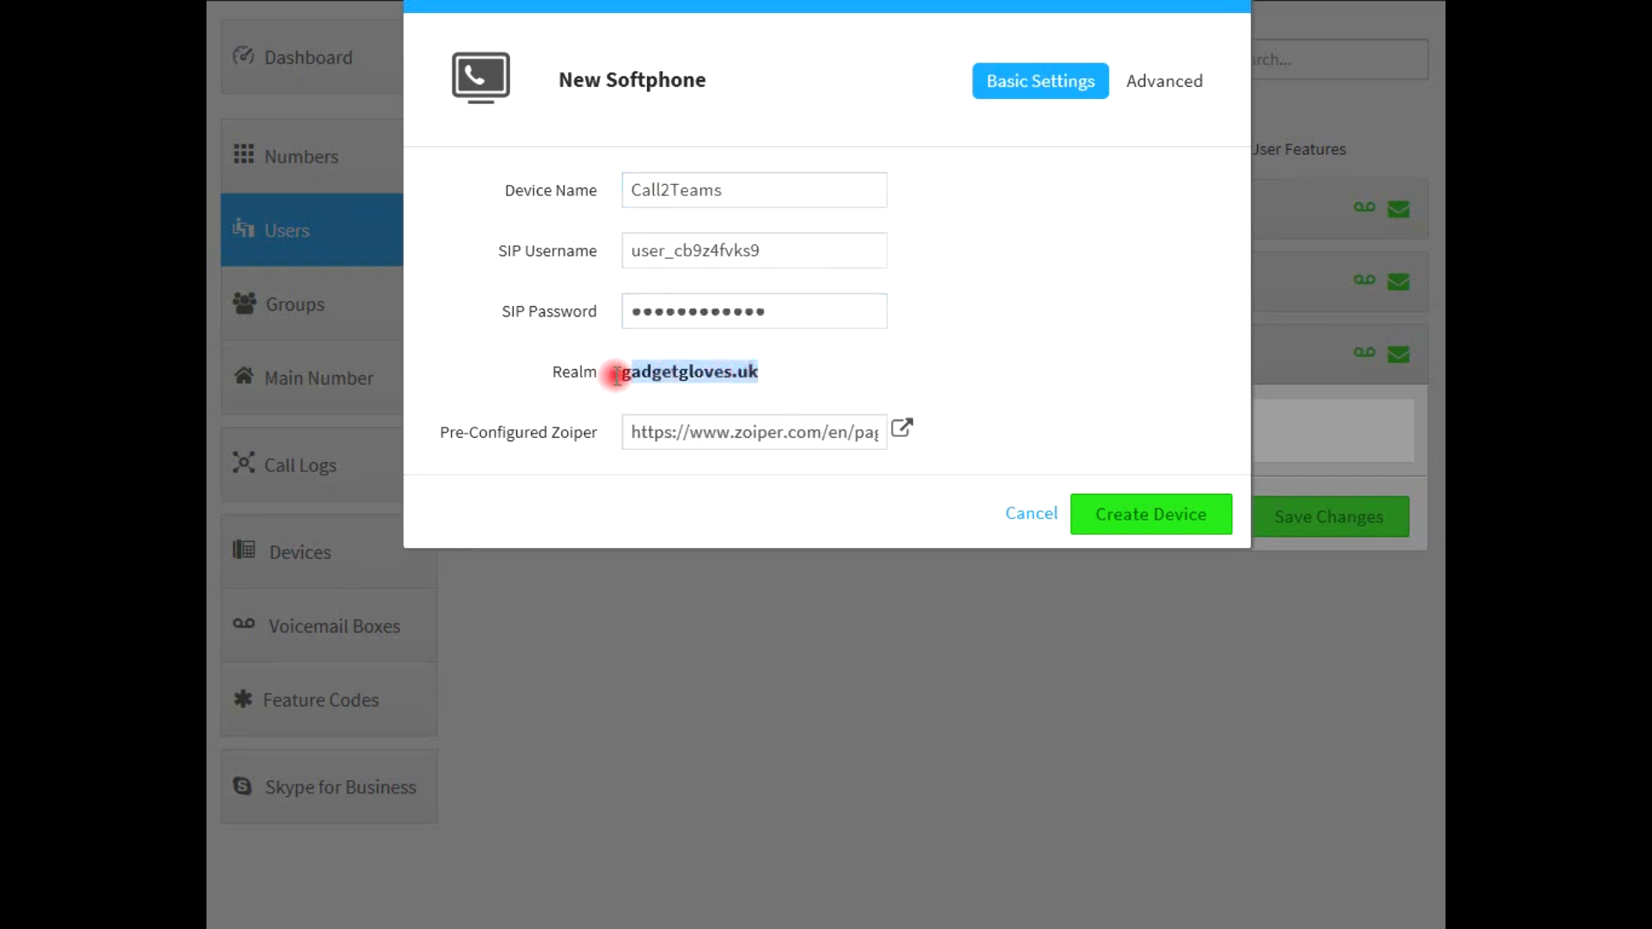
left_click(801, 311)
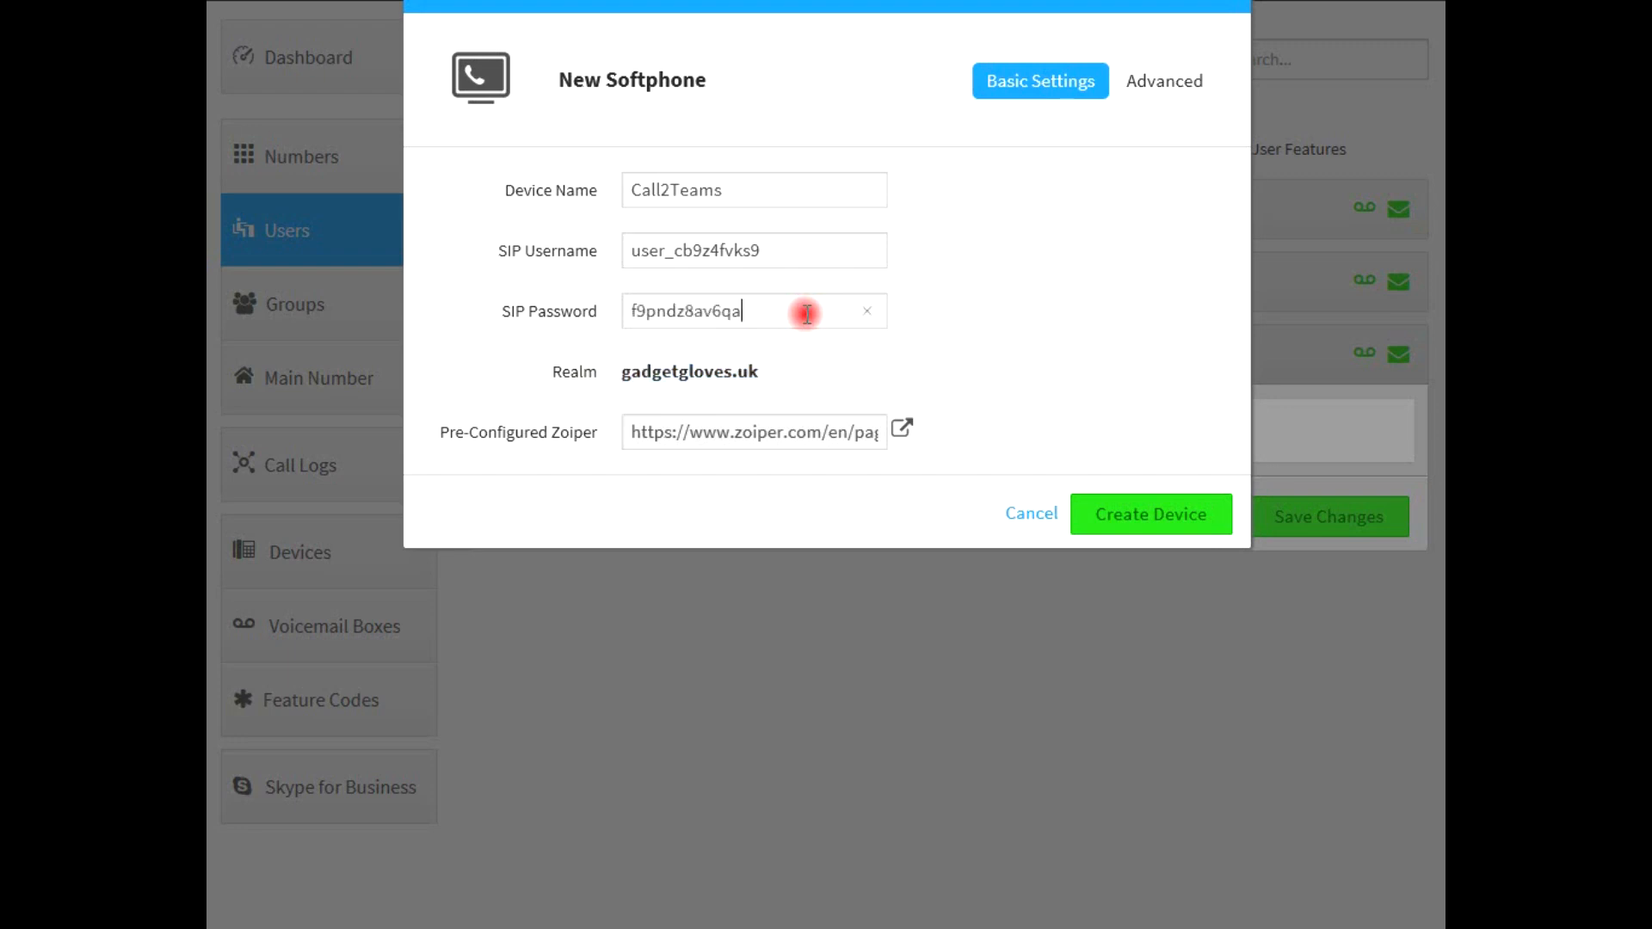
left_click(798, 251)
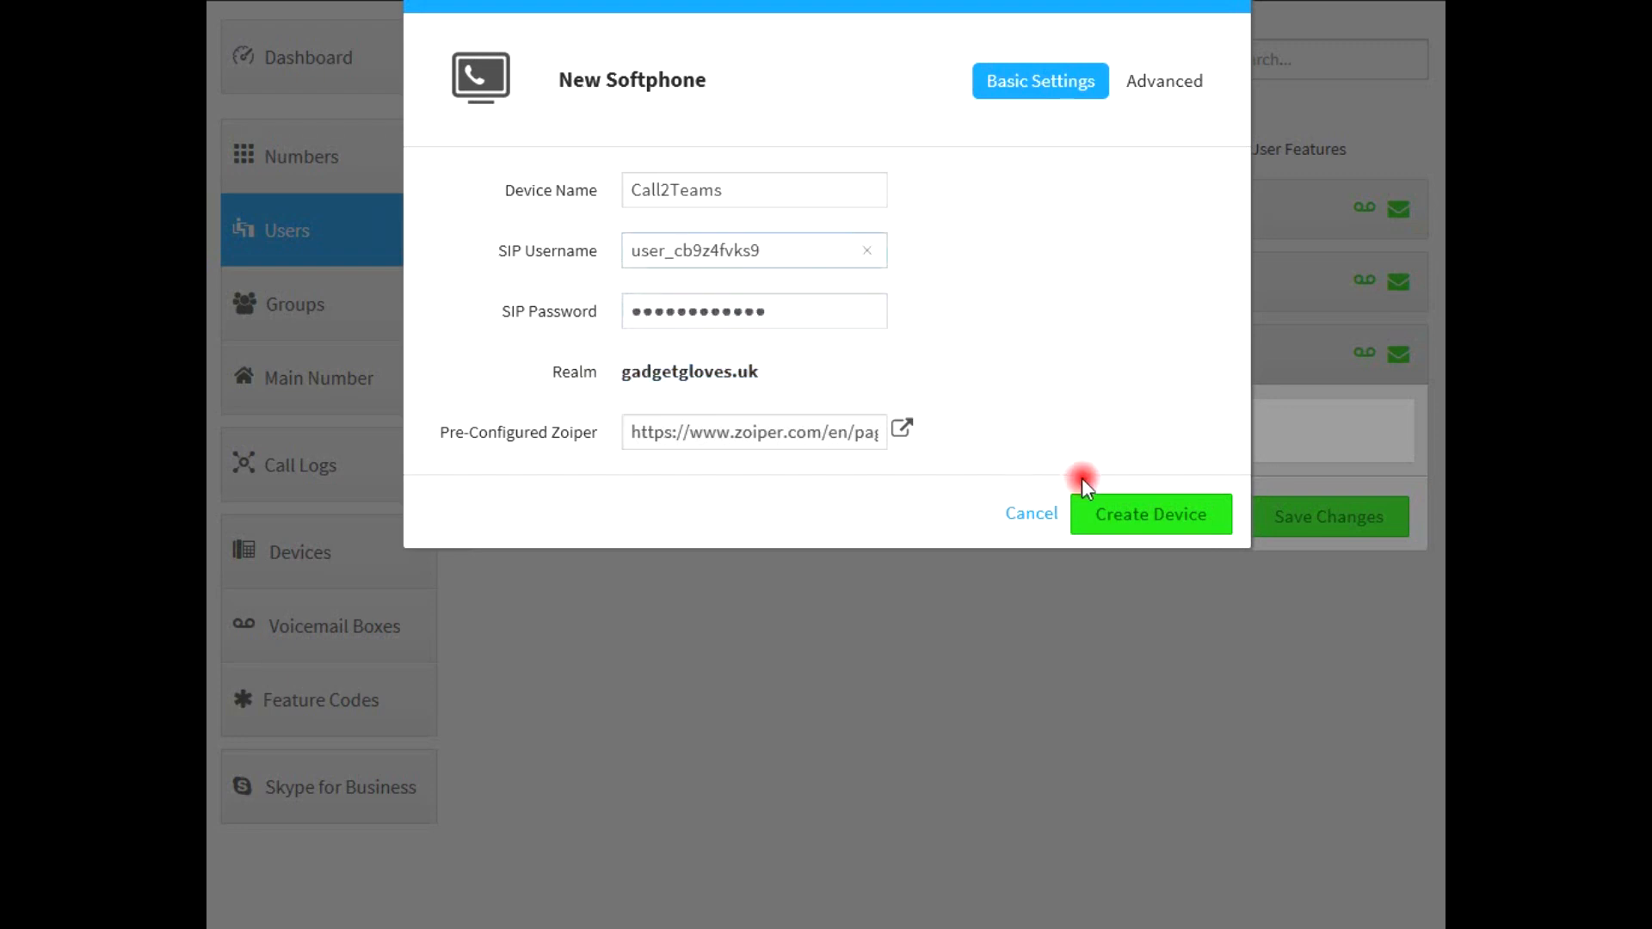
left_click(1108, 516)
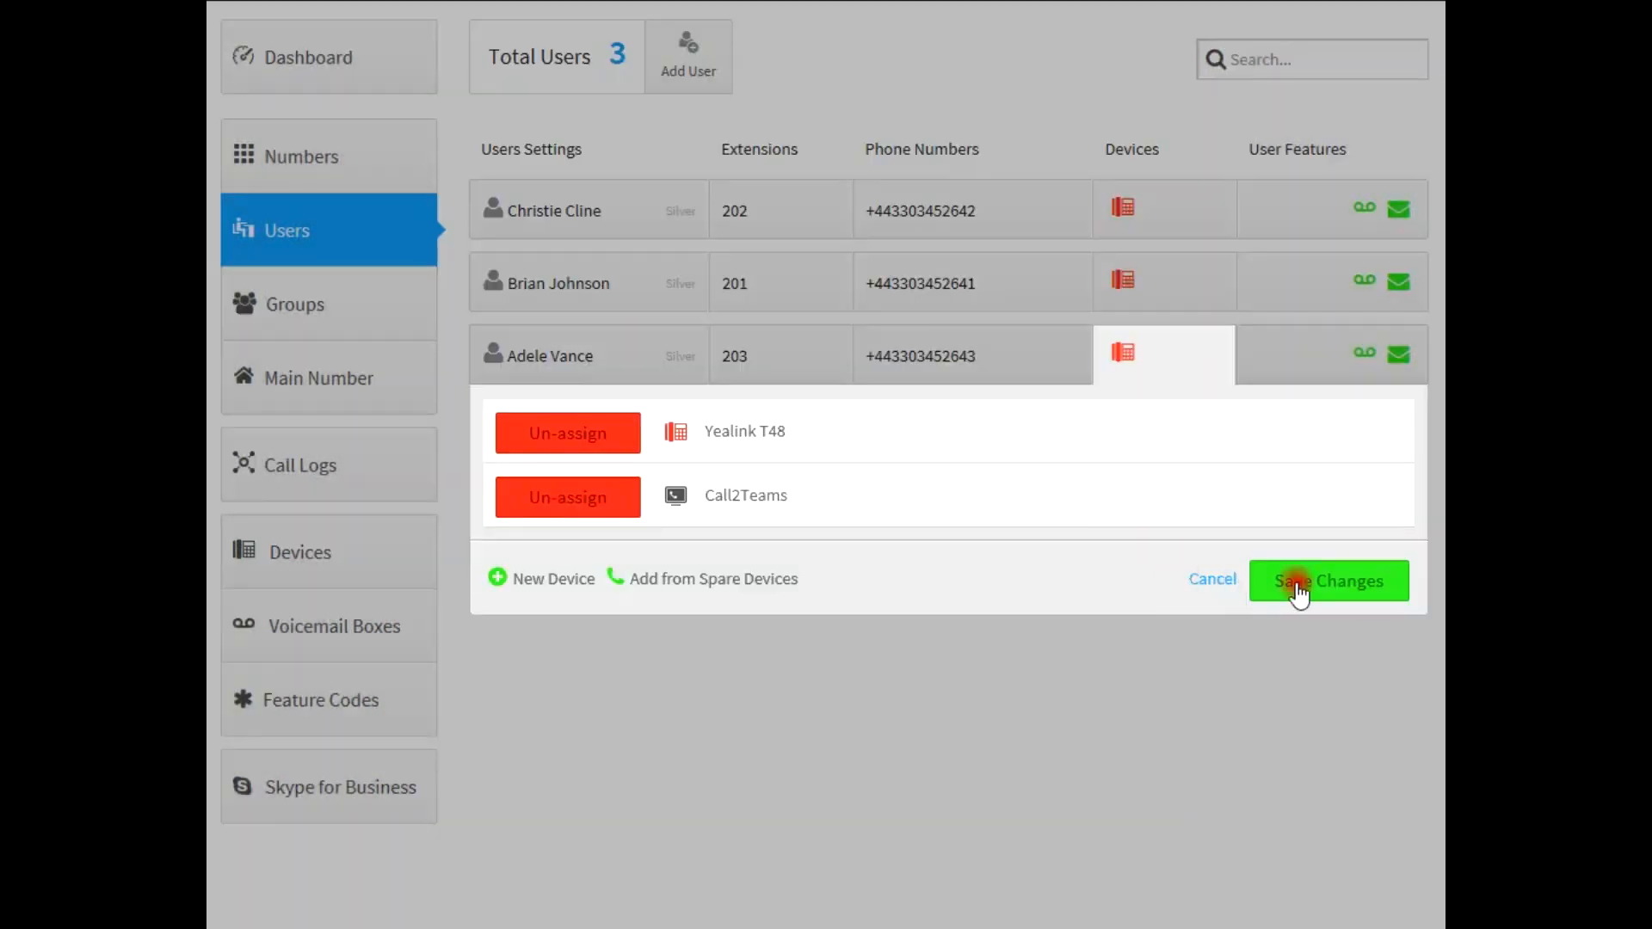
left_click(1307, 584)
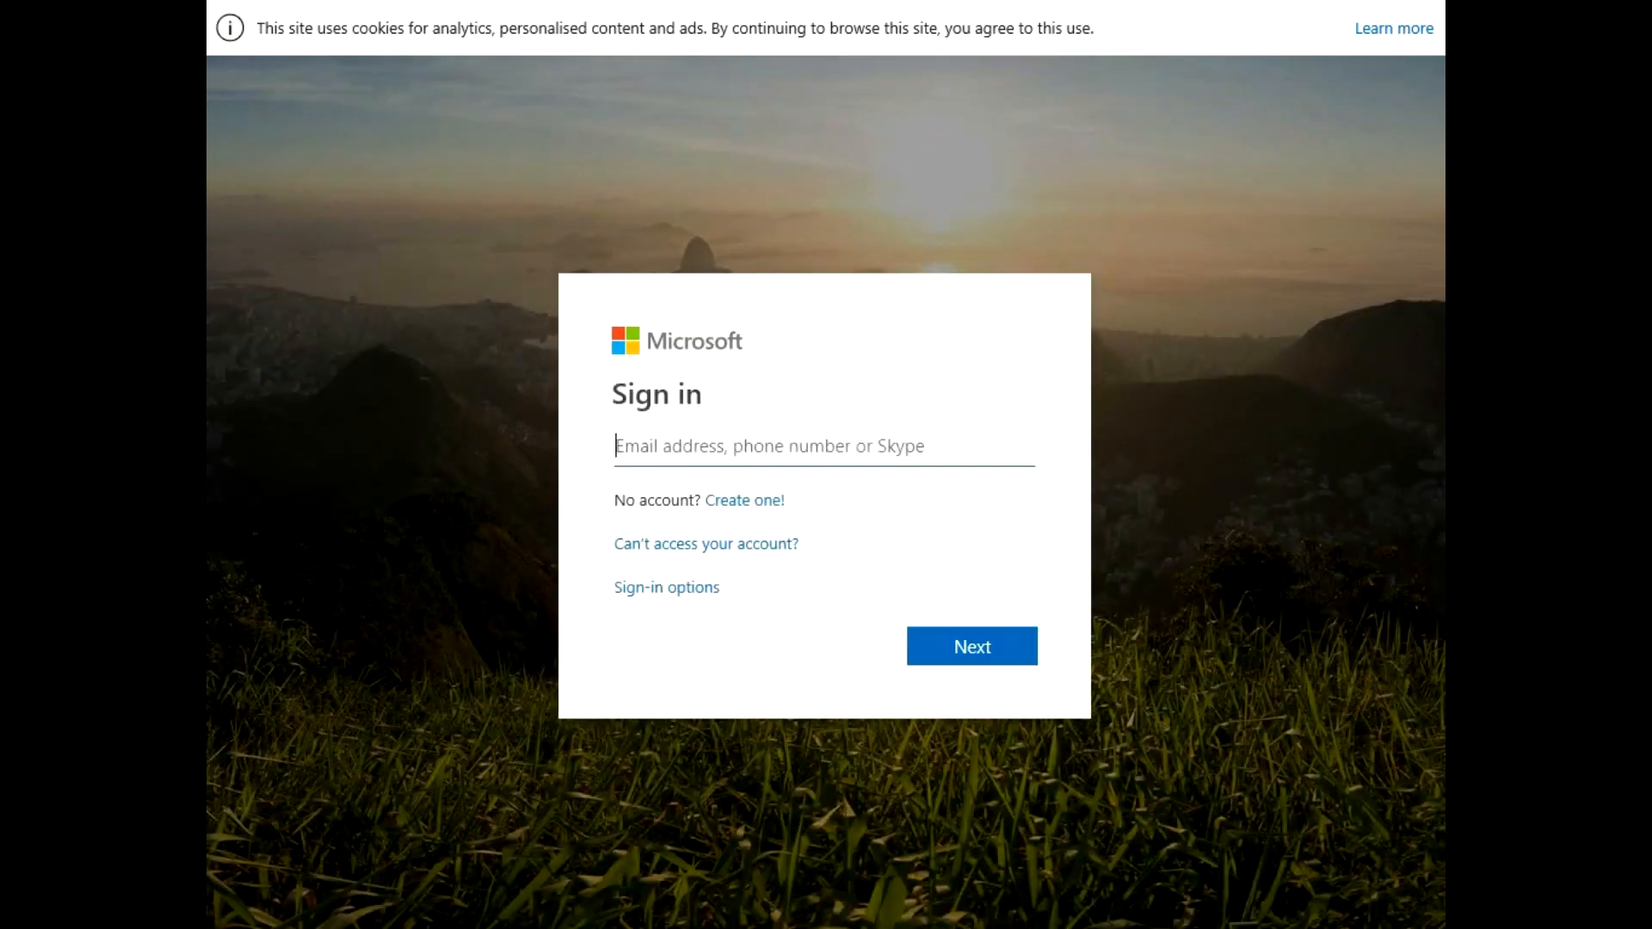
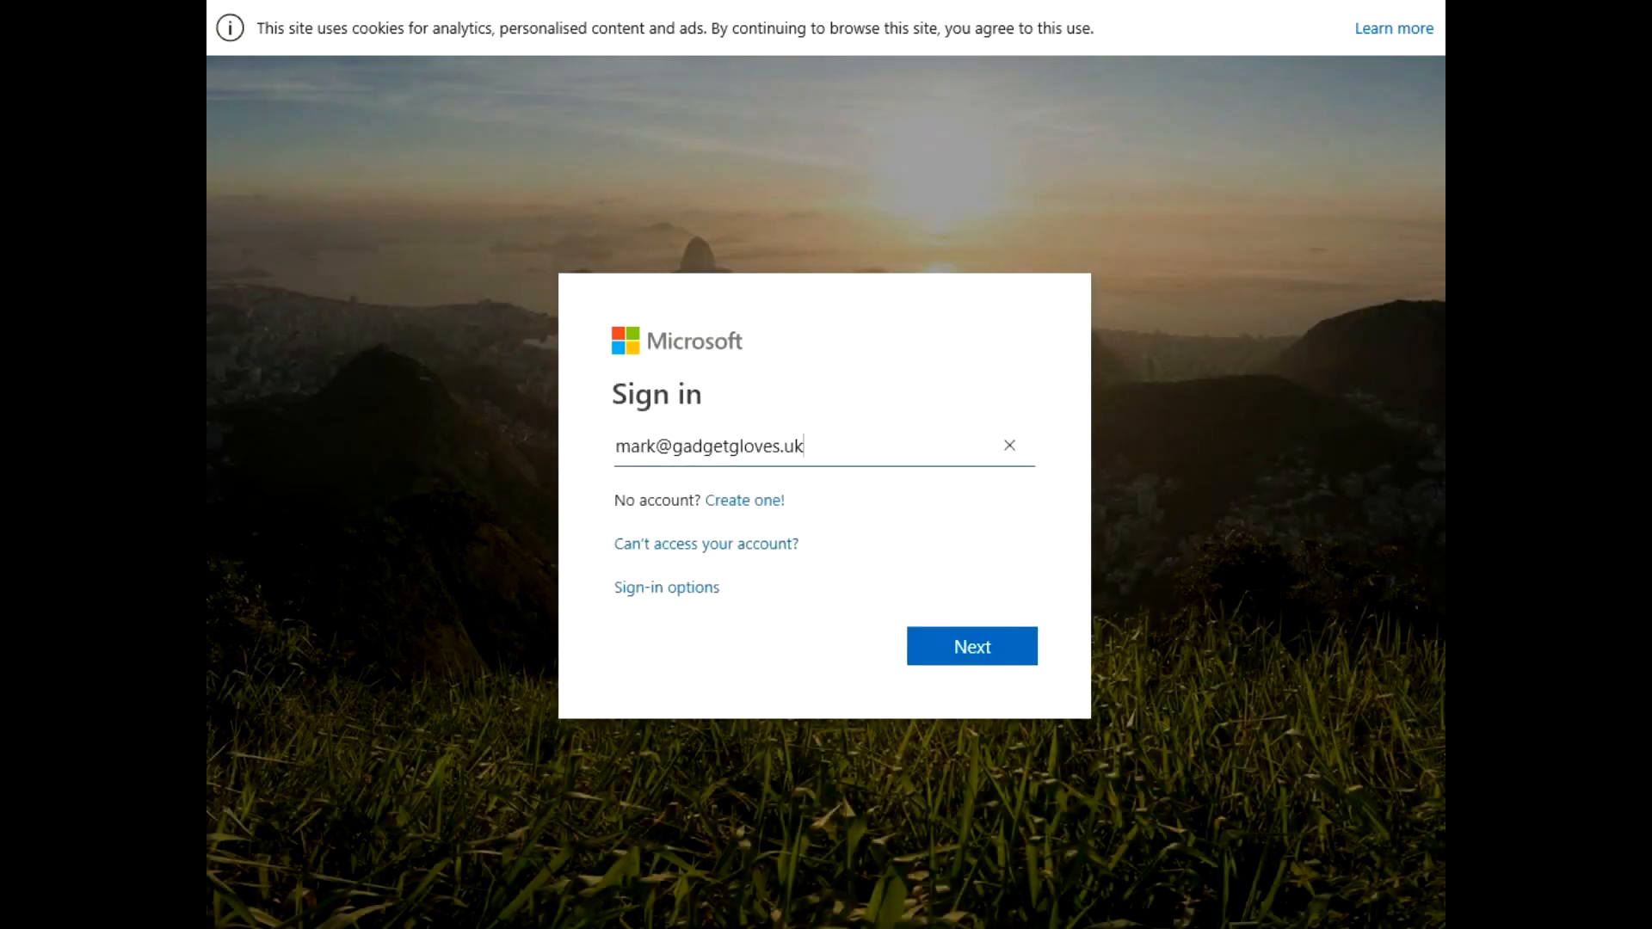
Sign in to Microsoft with the admin account's e-mail and password
left_click(994, 654)
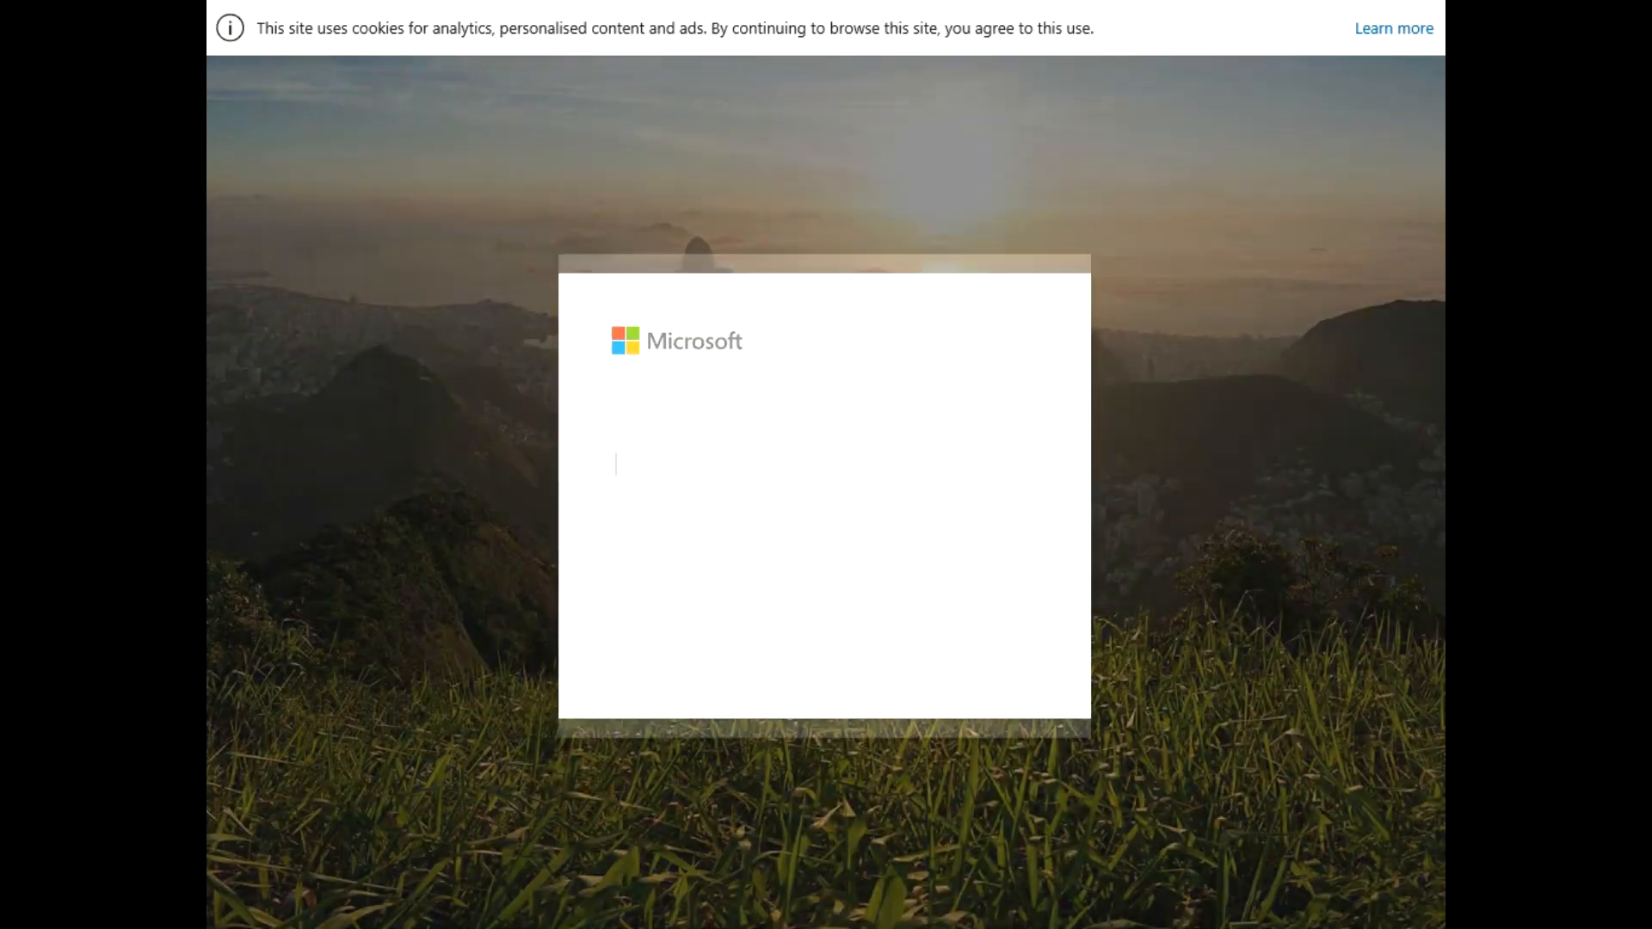
type("•••••••••")
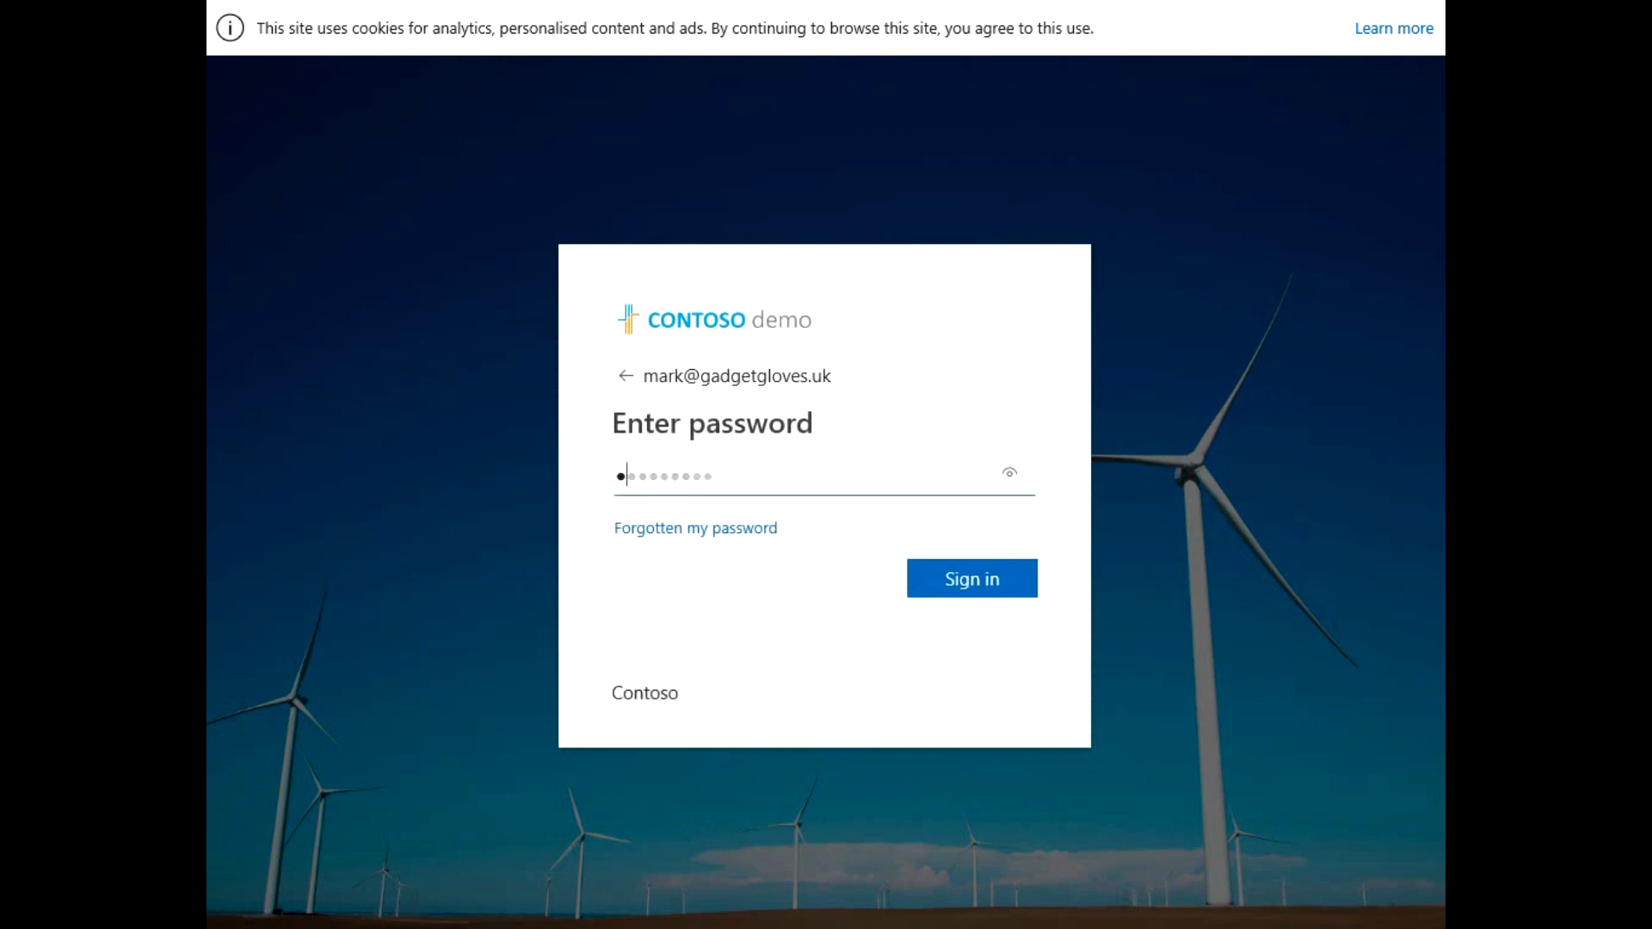
left_click(1015, 577)
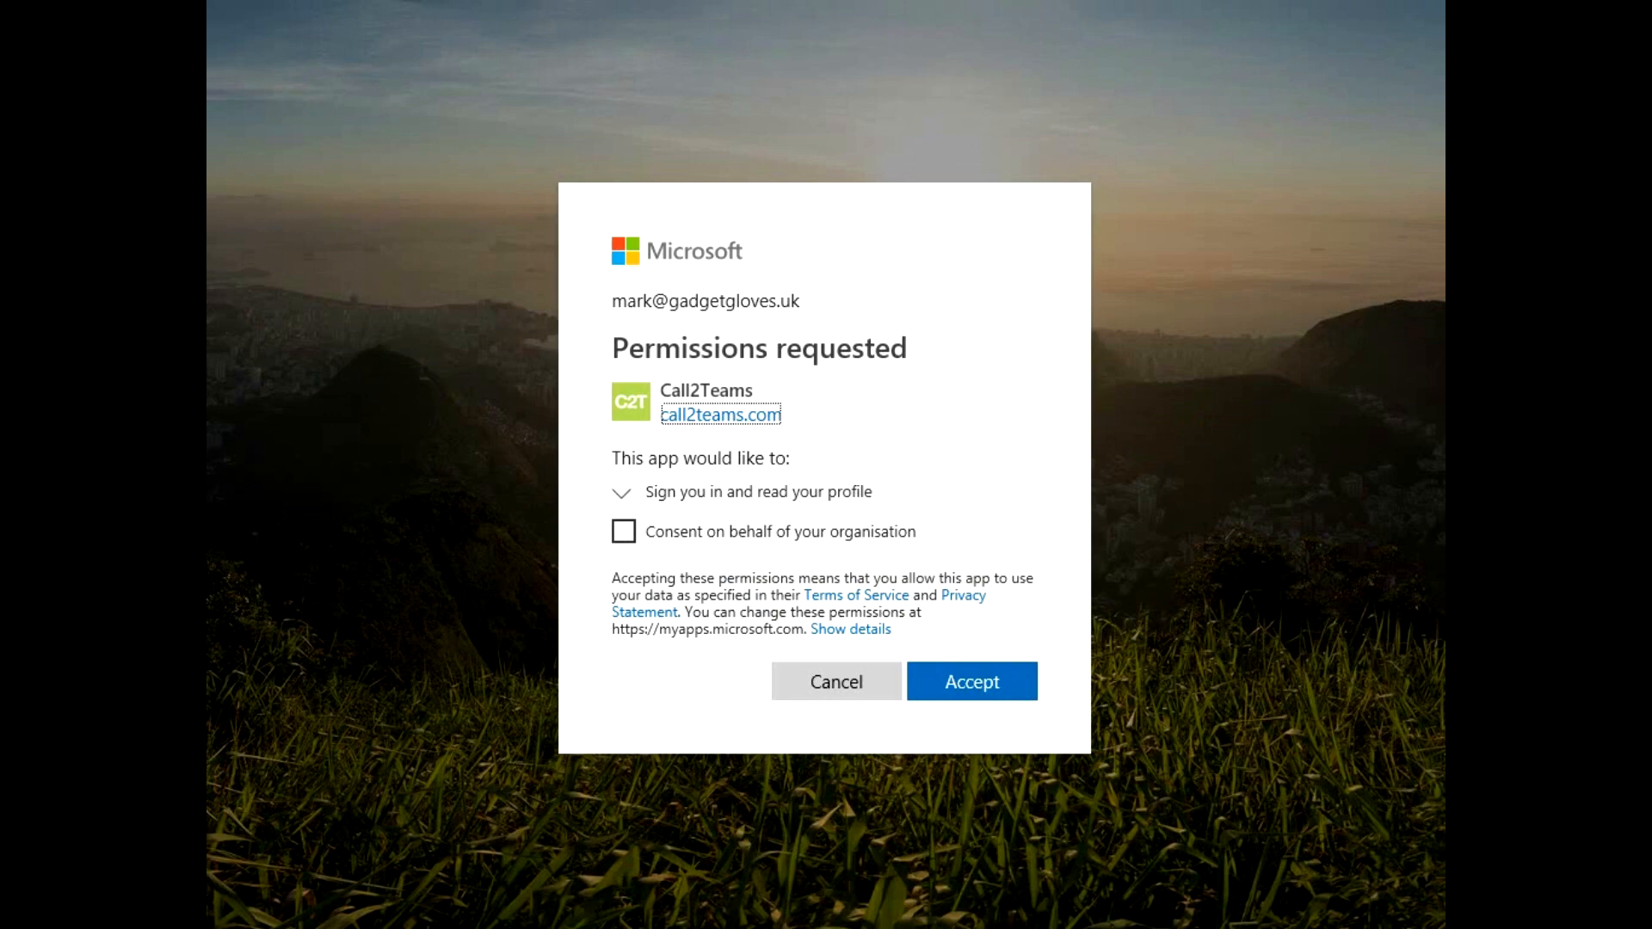
Grant Call2Teams its requested permissions with consent on behalf of the whole organisation
left_click(624, 531)
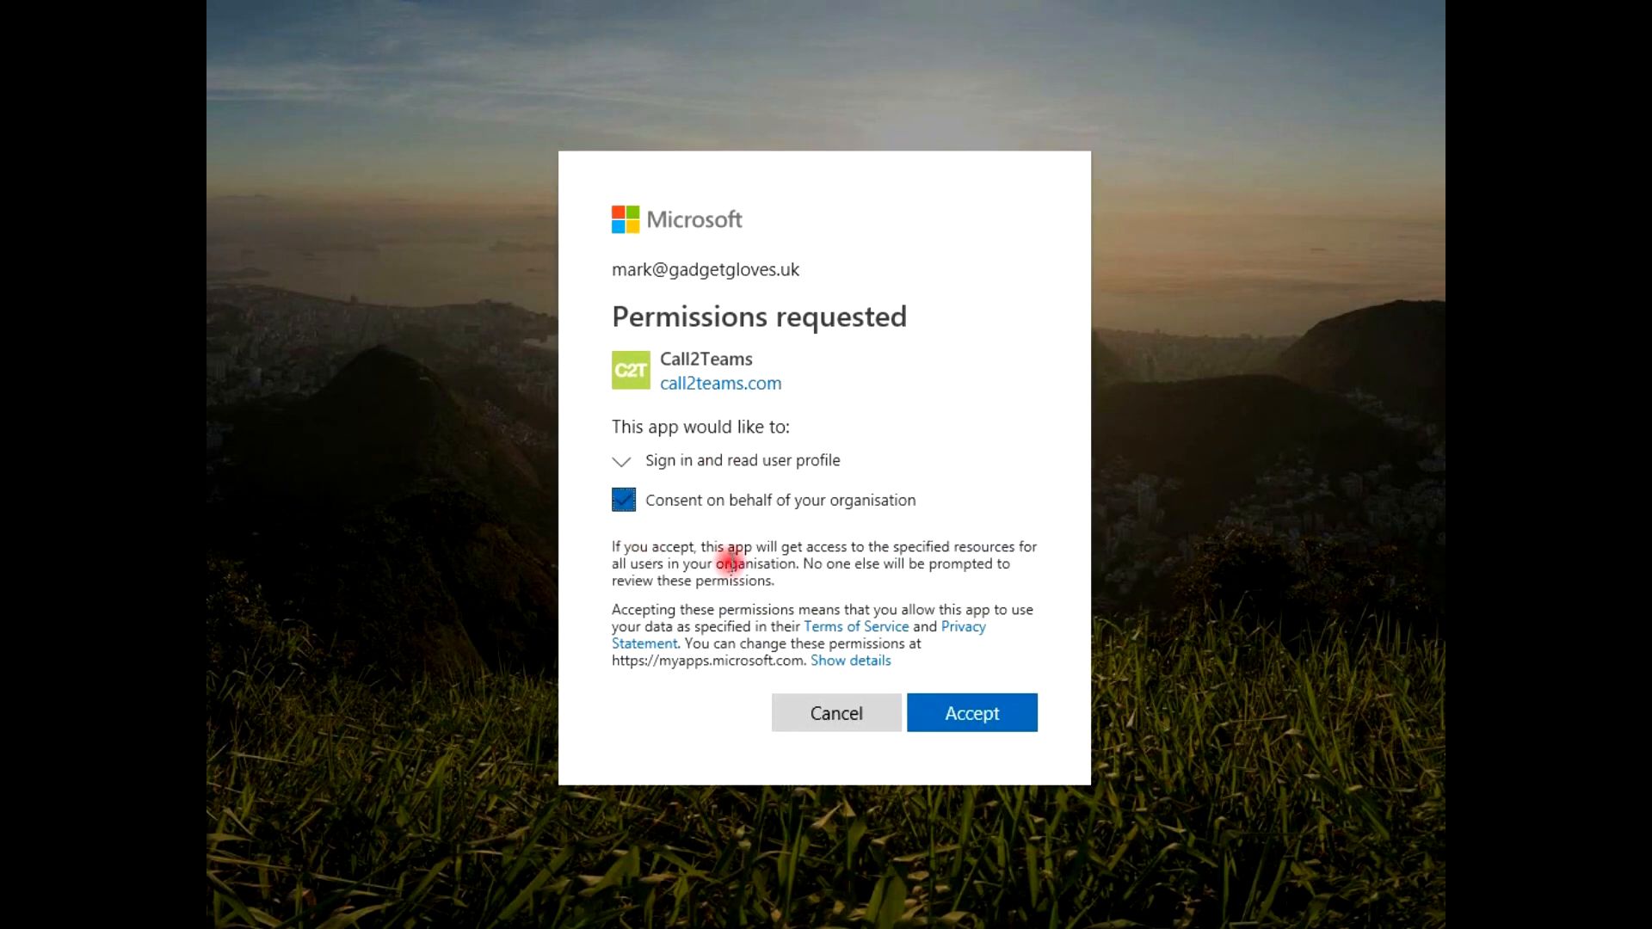
left_click(965, 719)
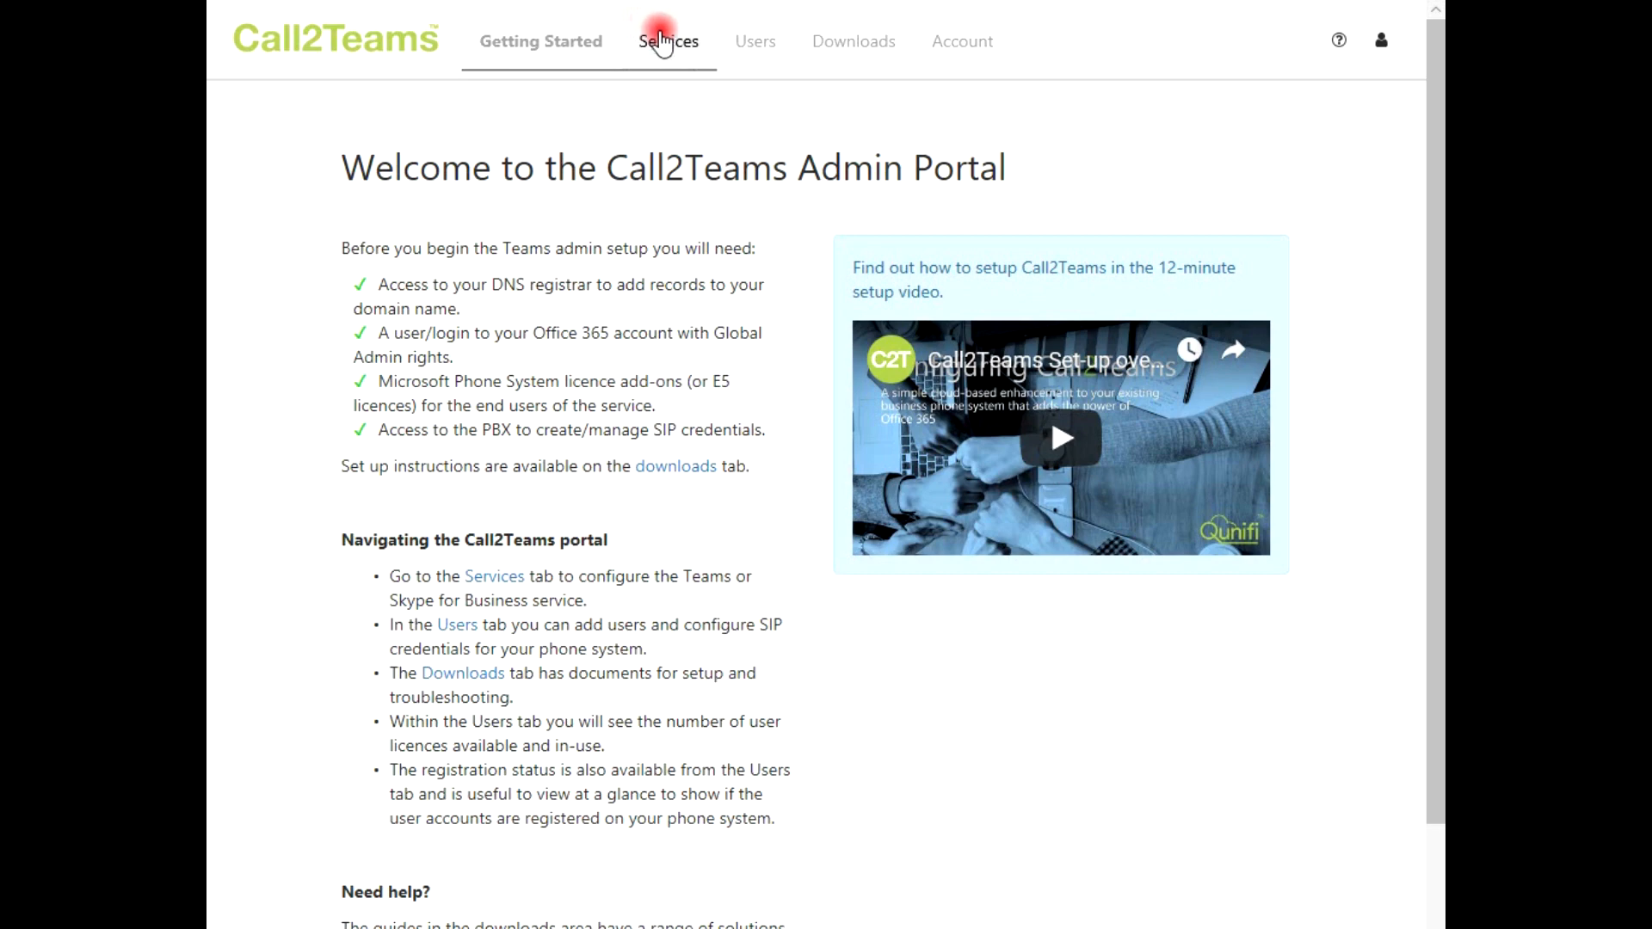
left_click(662, 41)
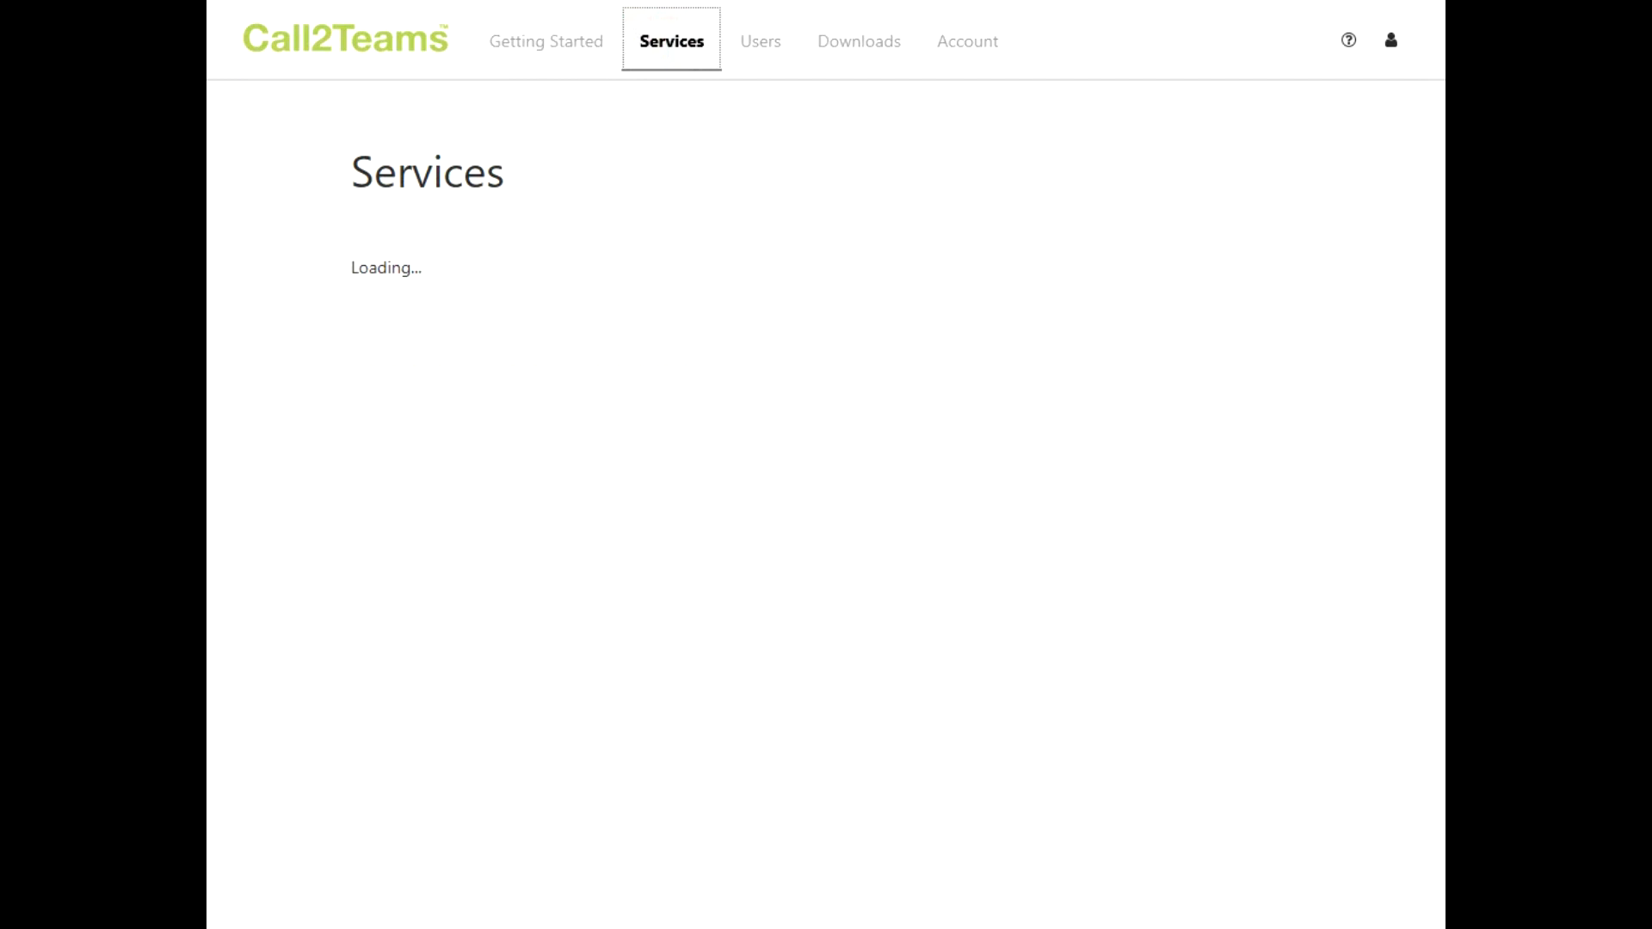
Add a Kazoo PBX service for United Kingdom with SIP domain gadgetgloves.uk and proxy sip.qunifi.one
left_click(671, 43)
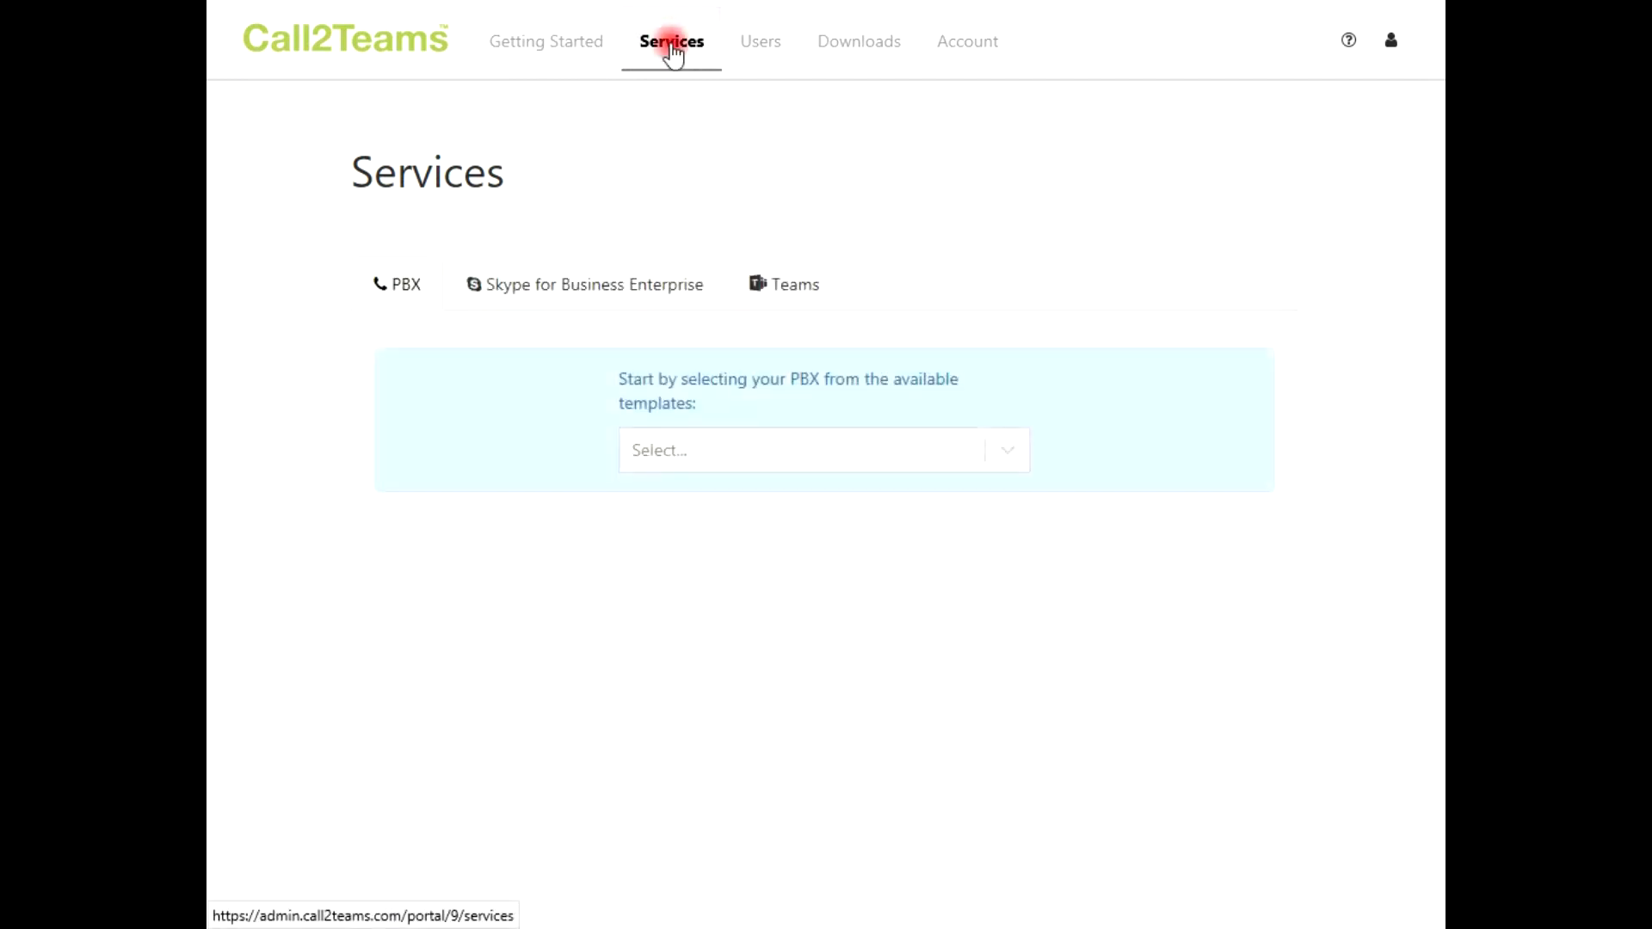
left_click(1009, 456)
left_click(803, 775)
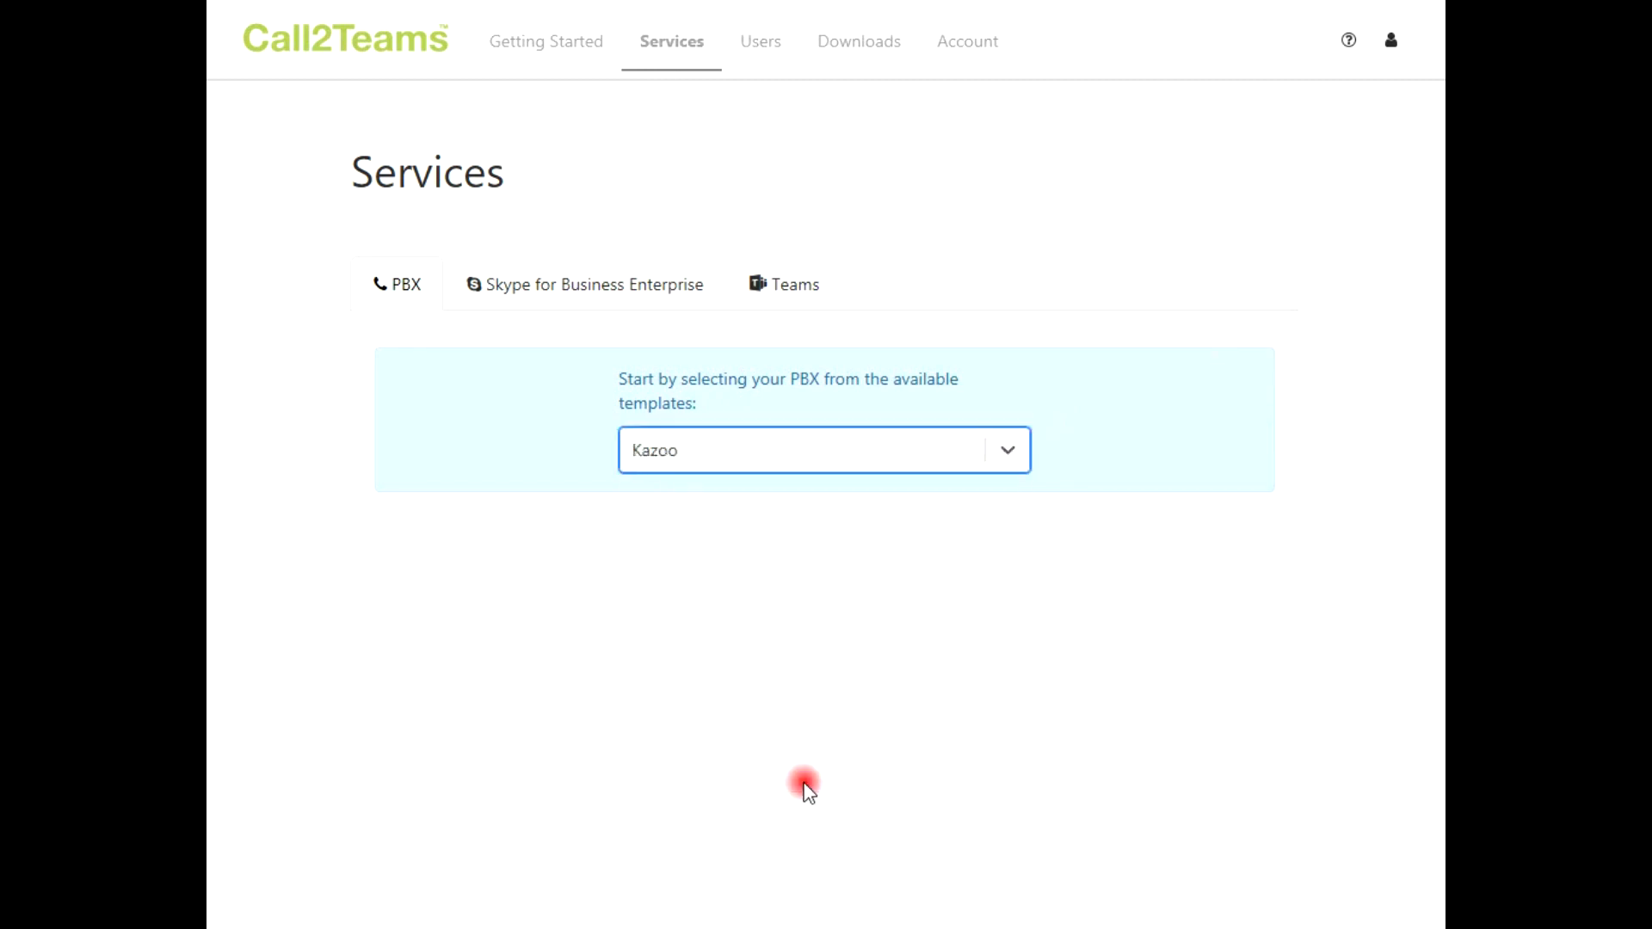
left_click(470, 581)
type("united")
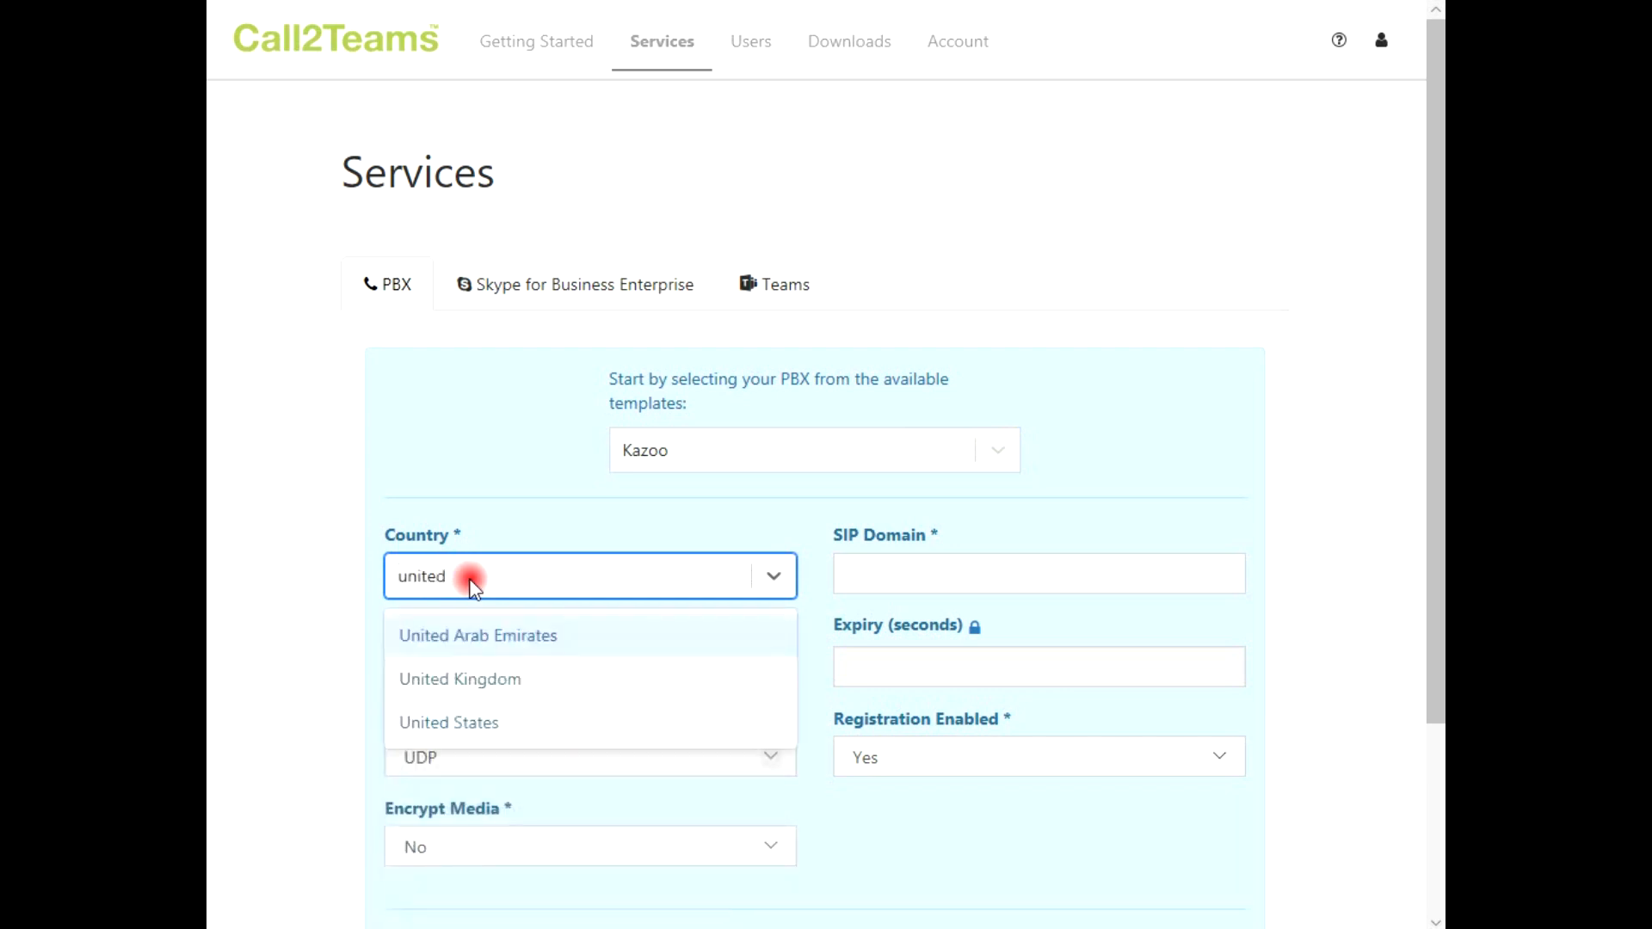
left_click(502, 679)
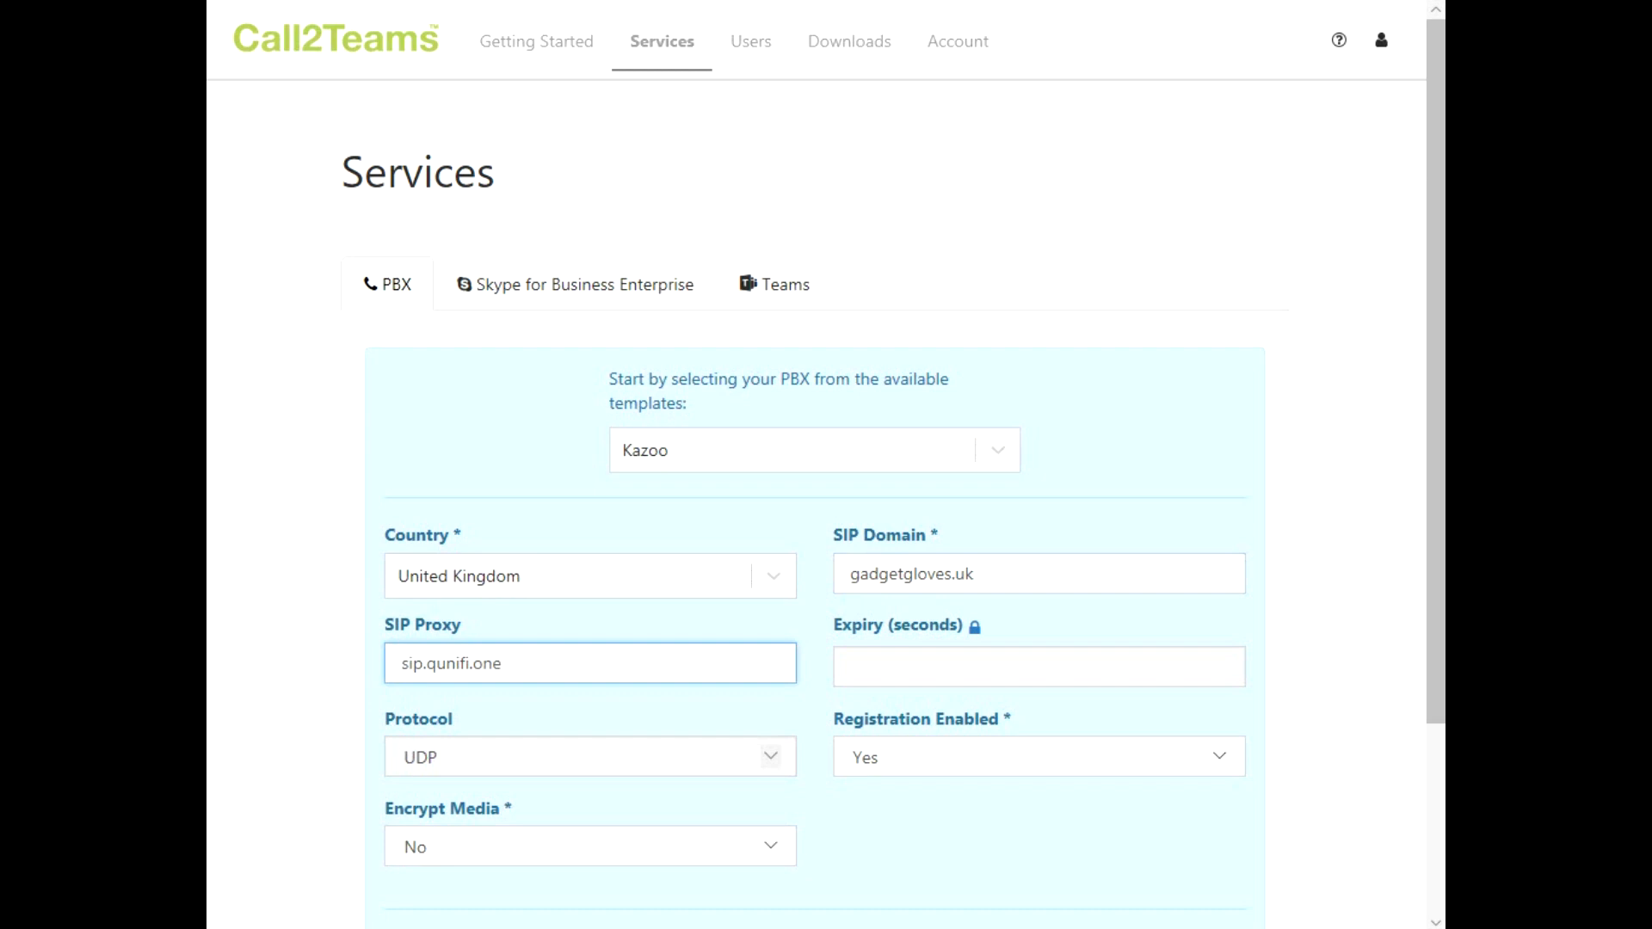
left_click_drag(1432, 693, 1432, 793)
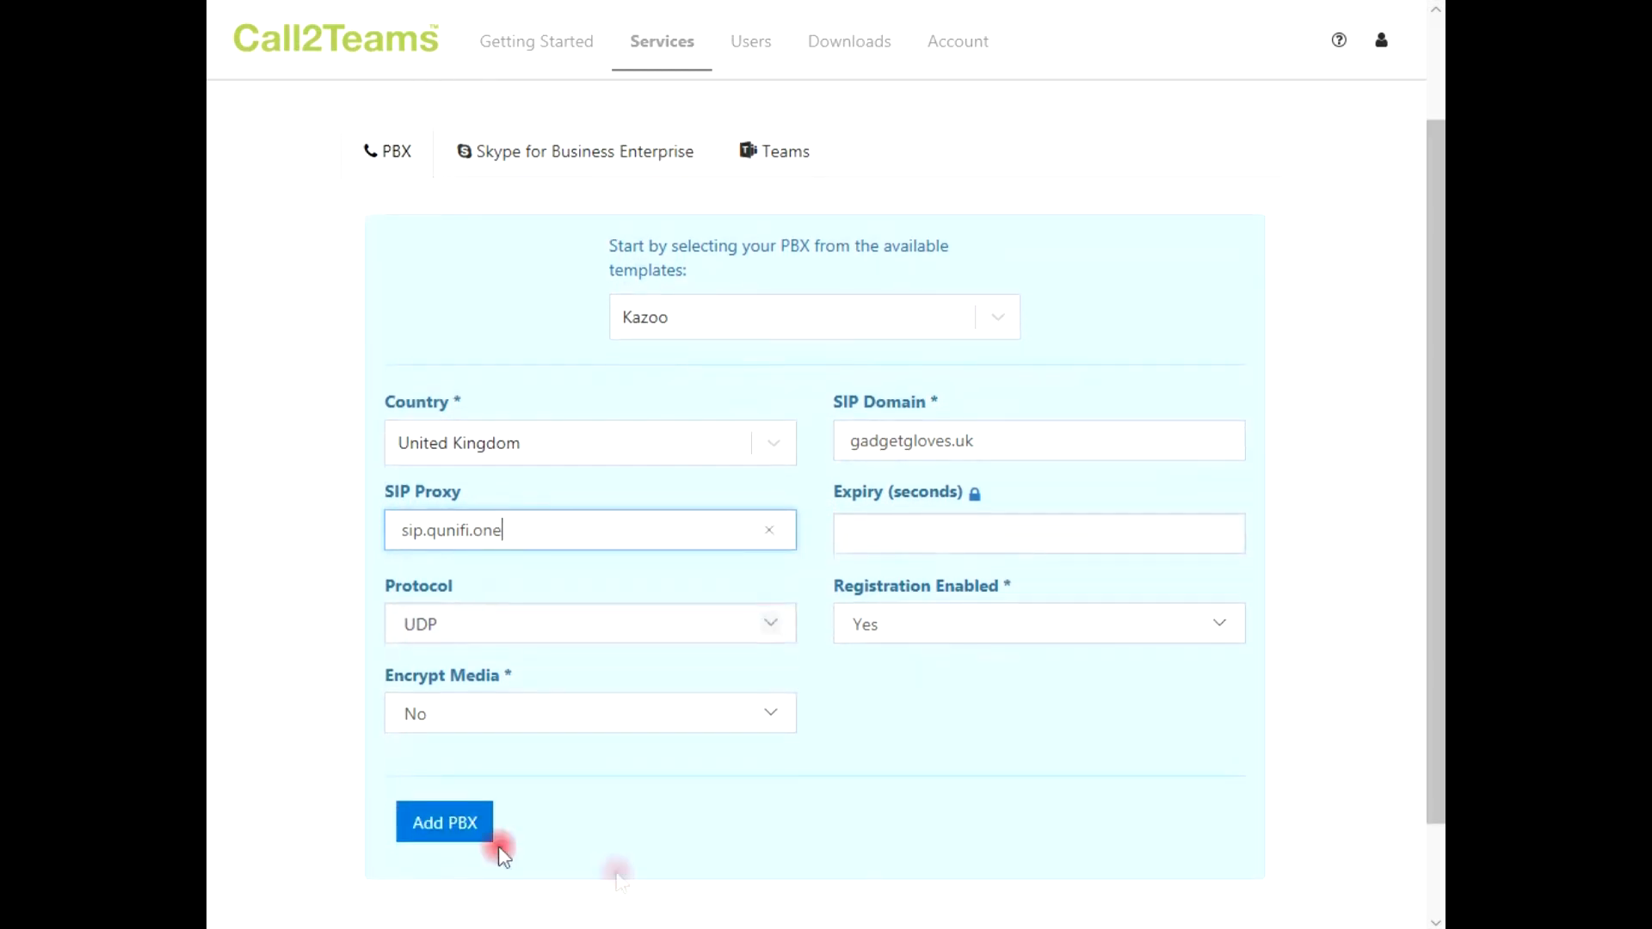
left_click(459, 820)
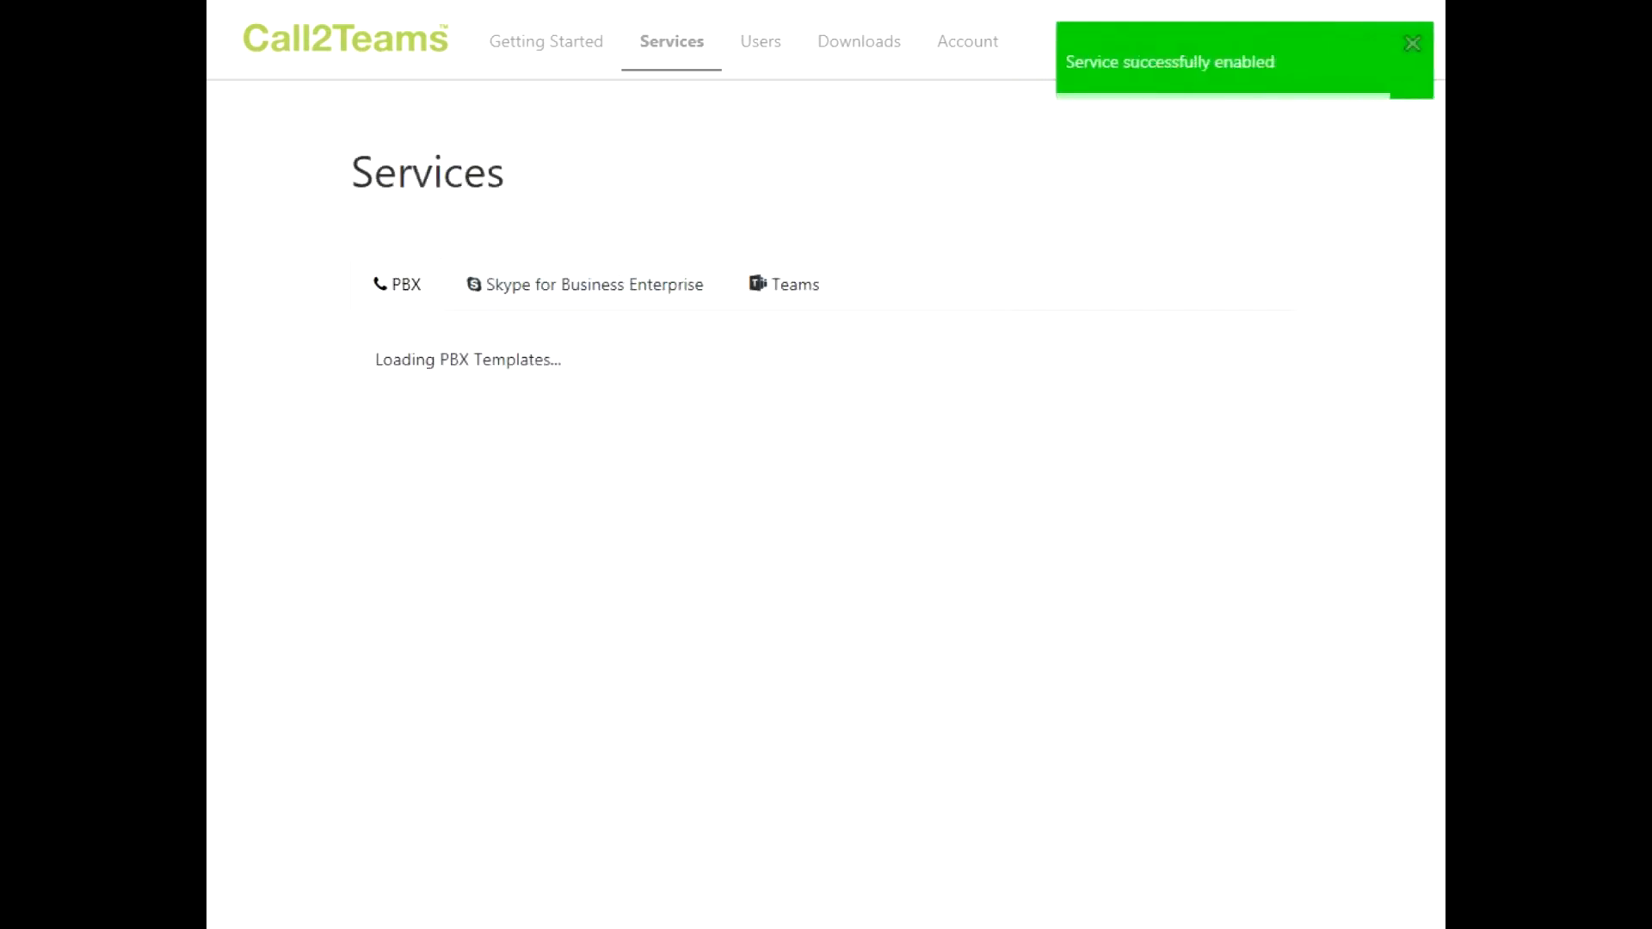
left_click(774, 291)
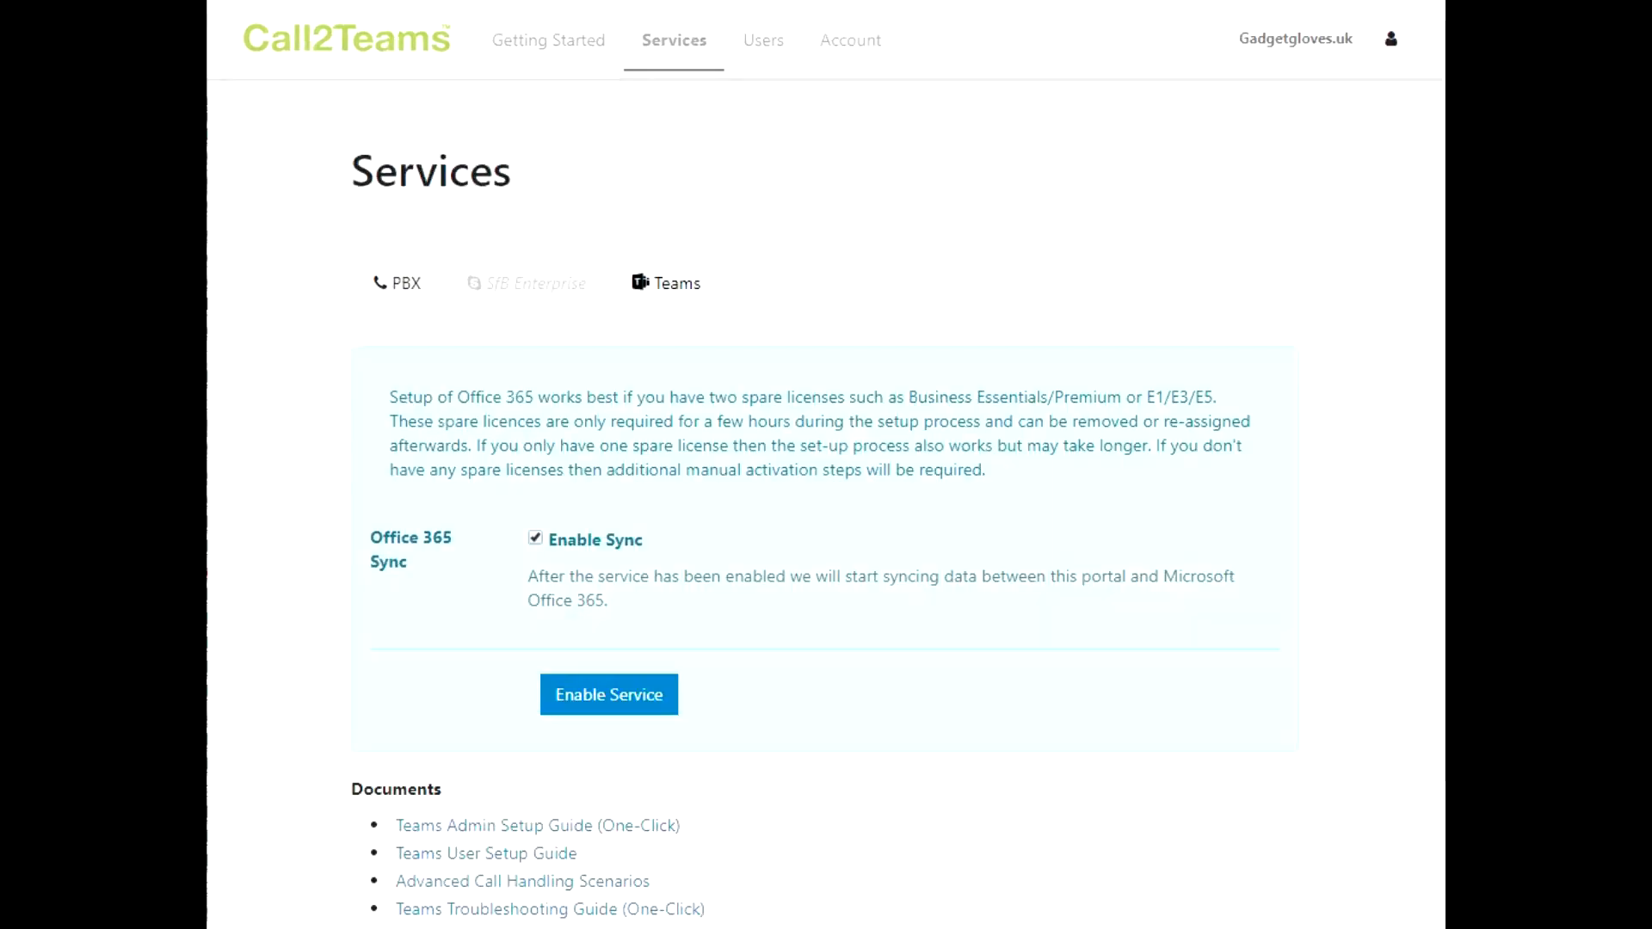
Enable the Teams service and accept the Microsoft 365 permissions for the whole organization
left_click(611, 693)
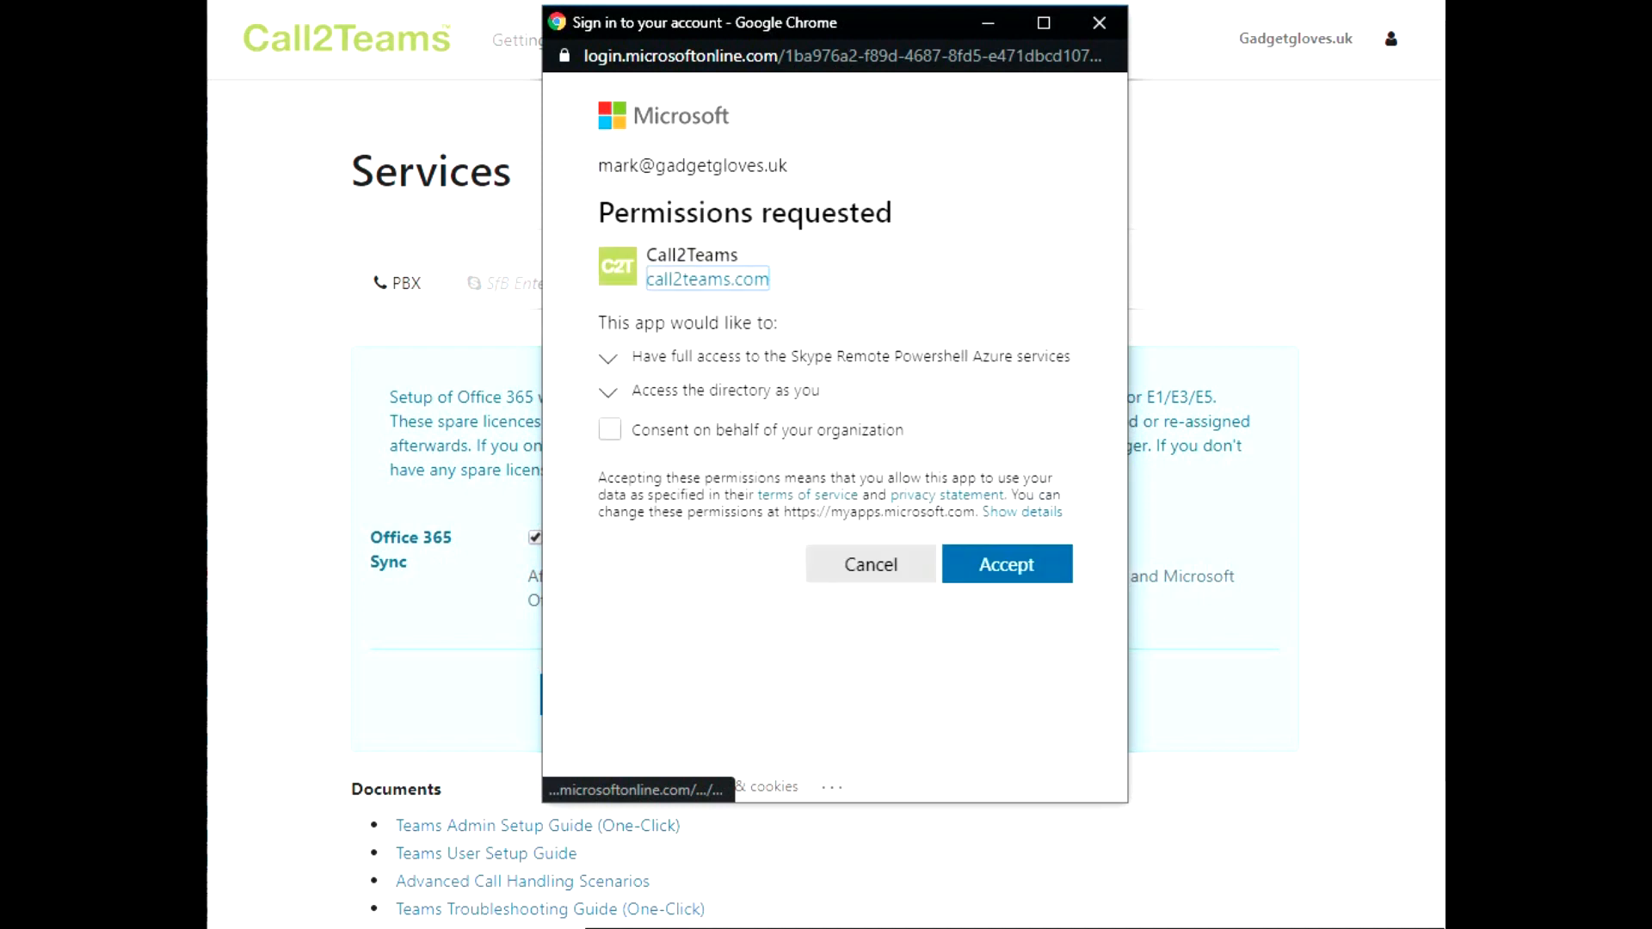
left_click(612, 432)
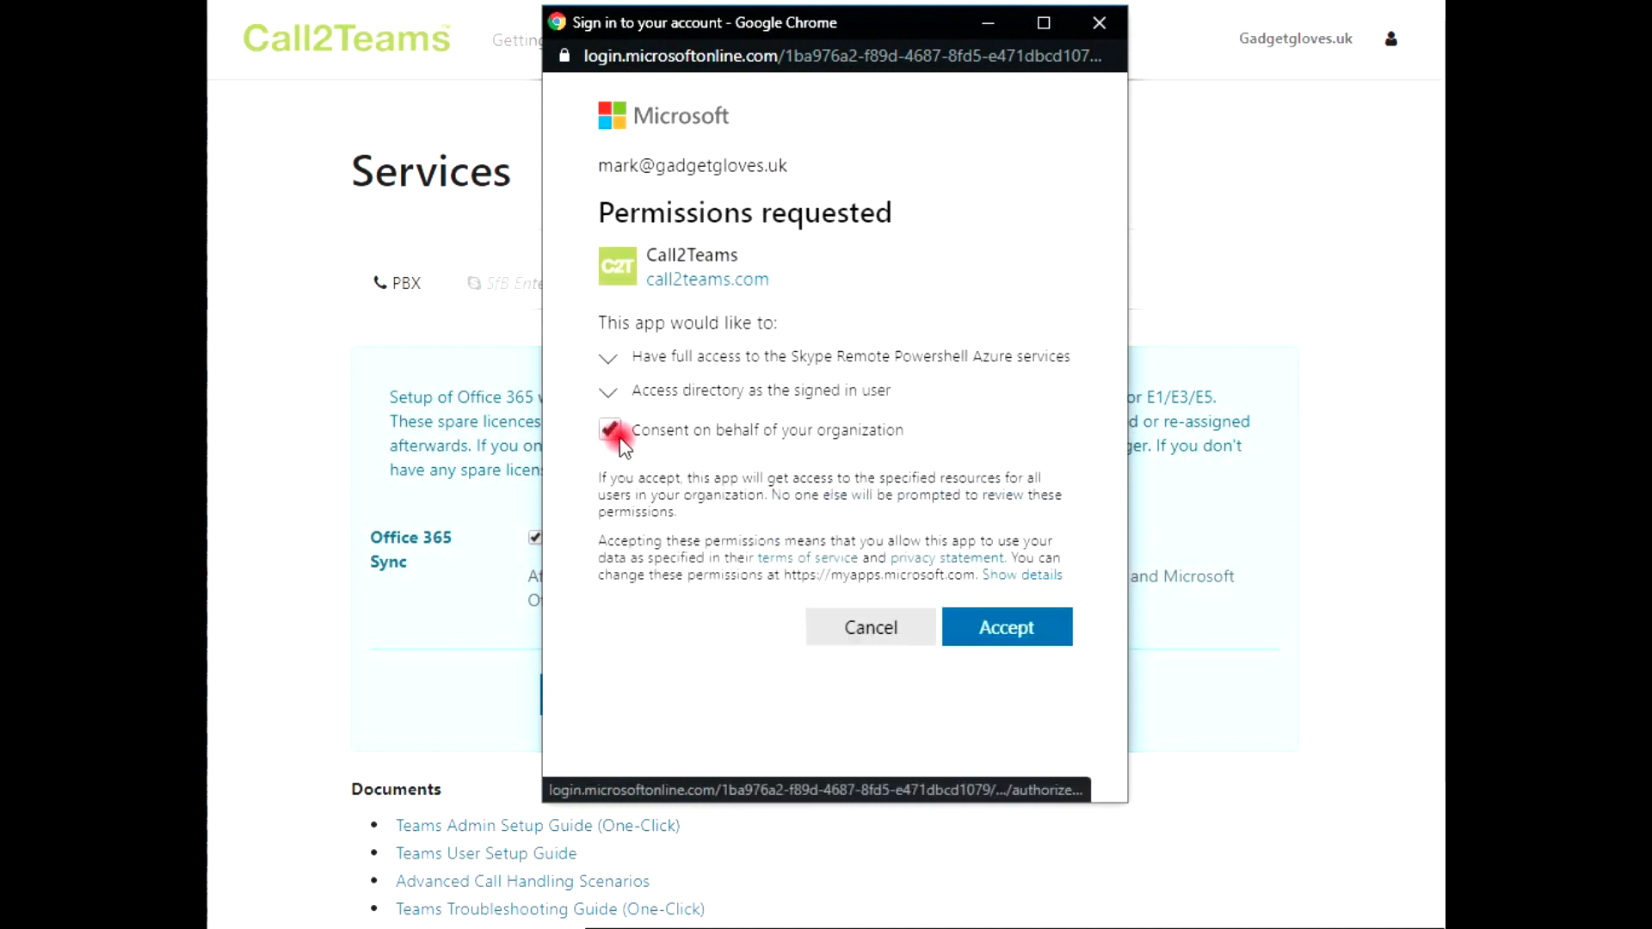
left_click(1014, 628)
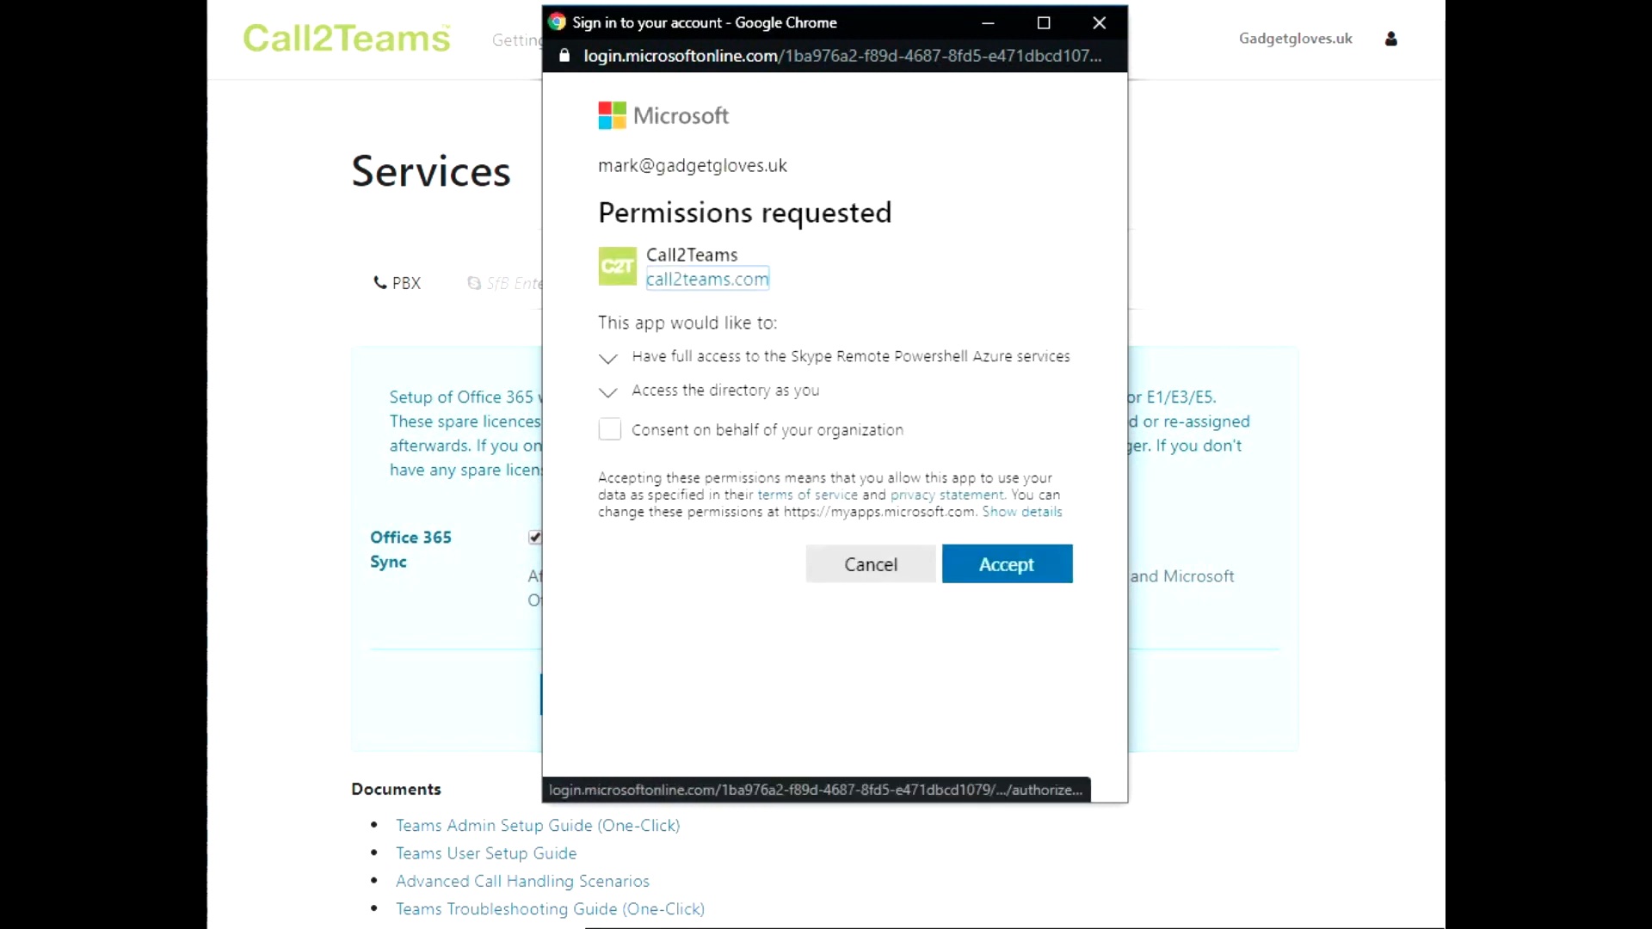
left_click(990, 571)
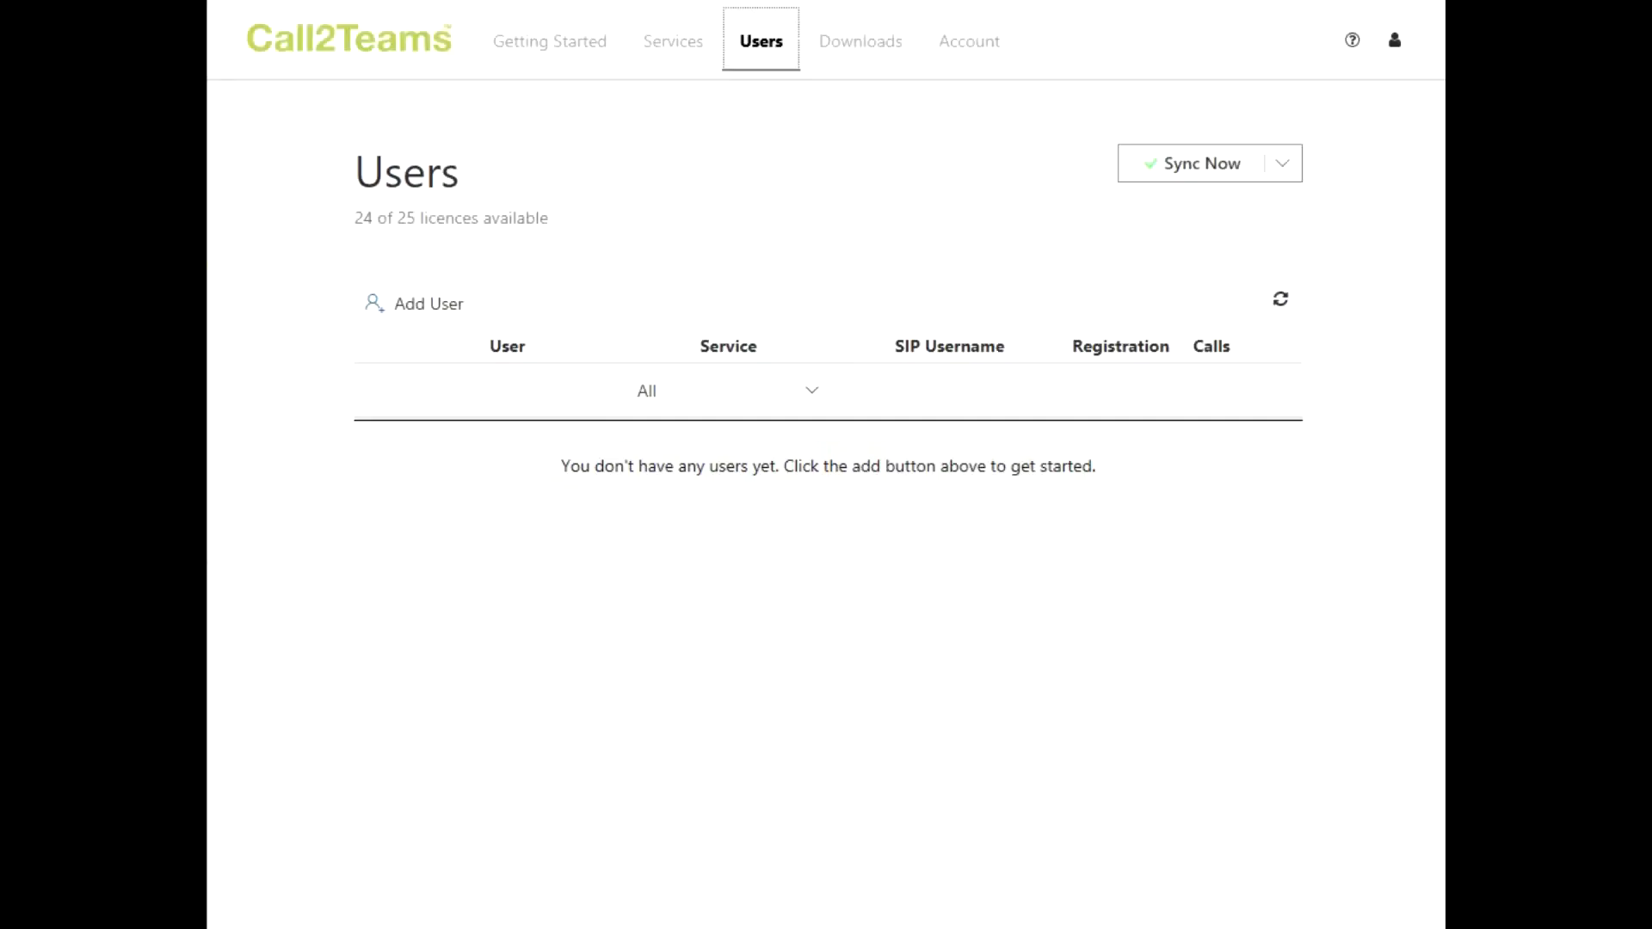
Show the Call2Teams Users list, still empty with 24 of 25 licences available
left_click(762, 57)
Start a new Call2Teams user and select the first Teams user from the tenant list
left_click(437, 310)
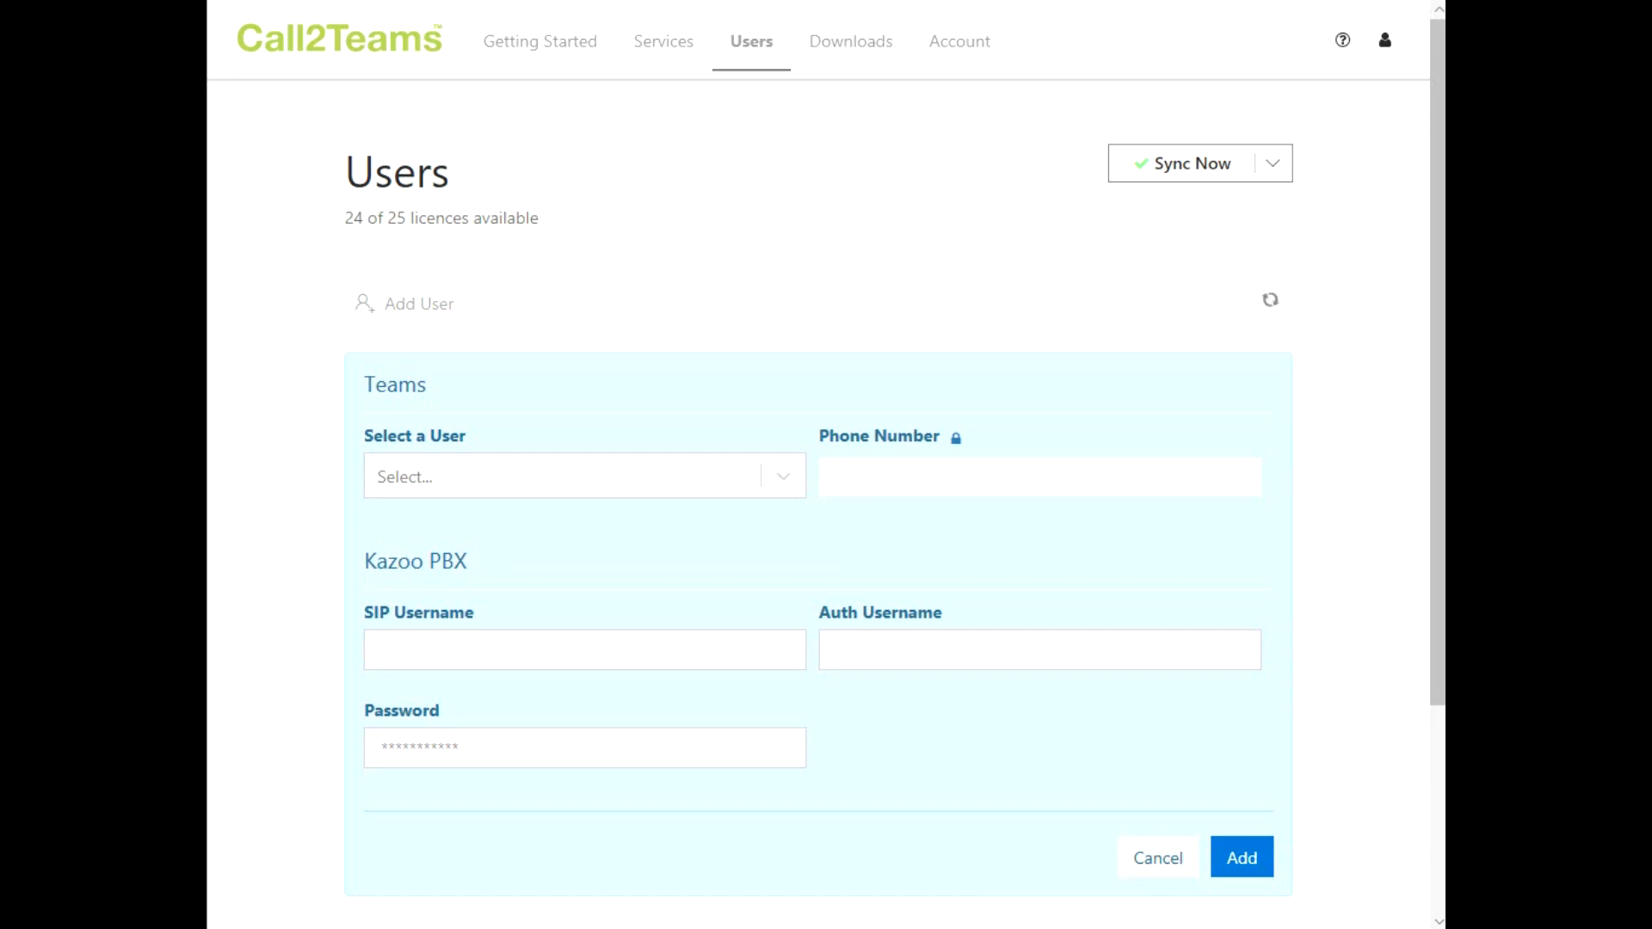
left_click(784, 479)
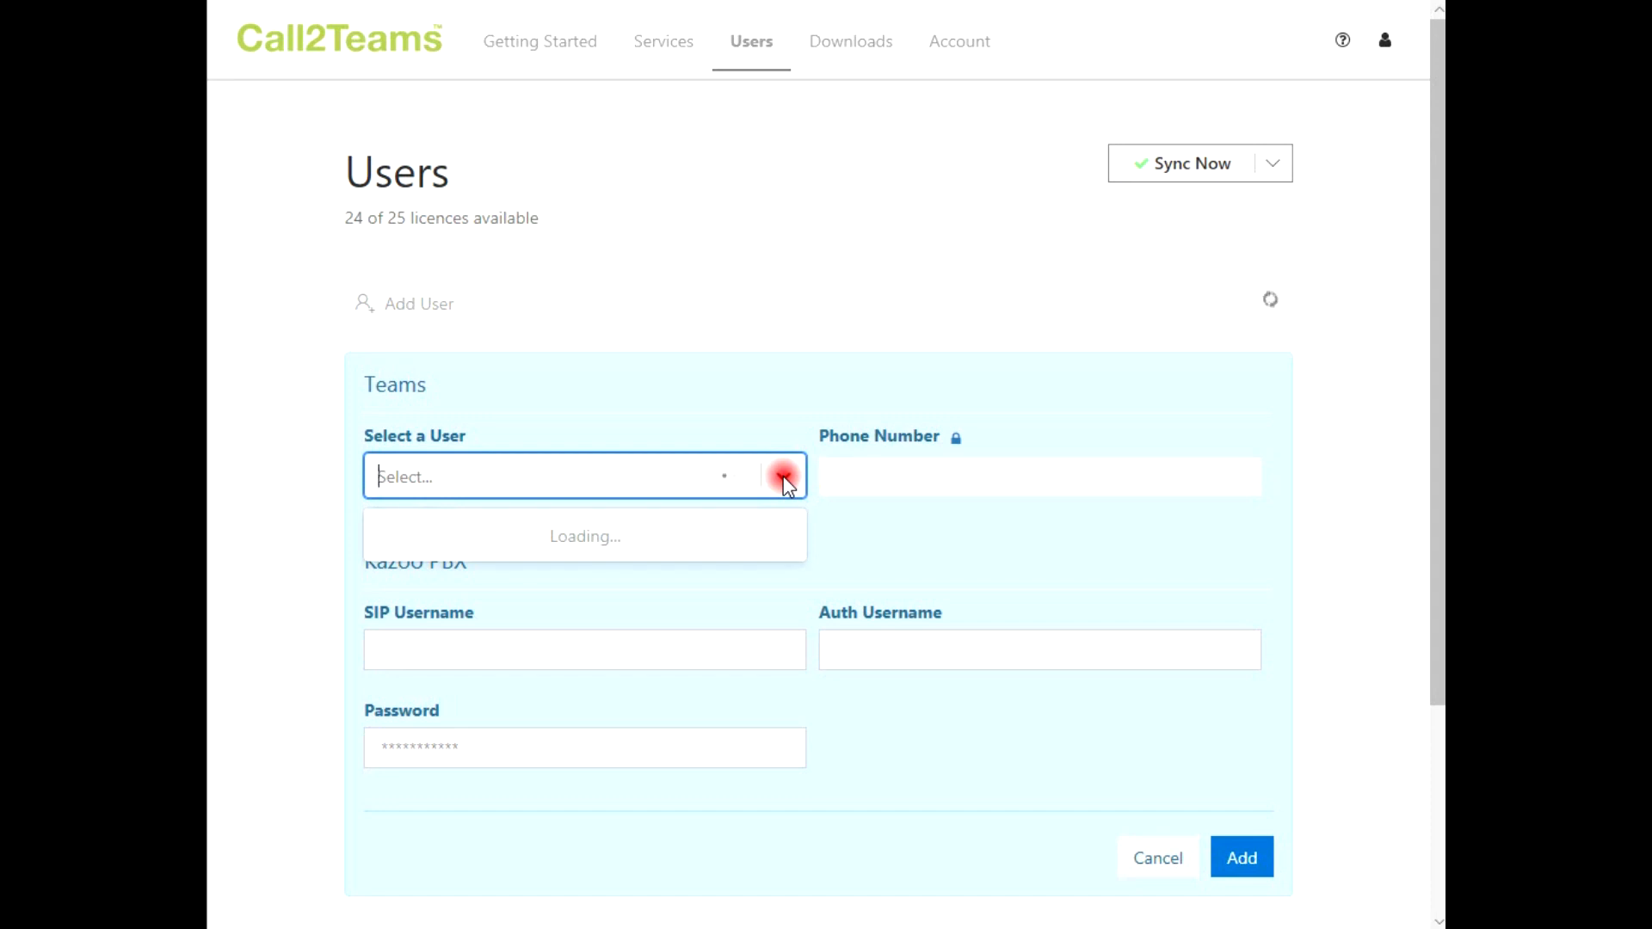
mouse_move(790, 541)
left_mouse_down()
mouse_move(803, 767)
mouse_move(788, 541)
left_mouse_up()
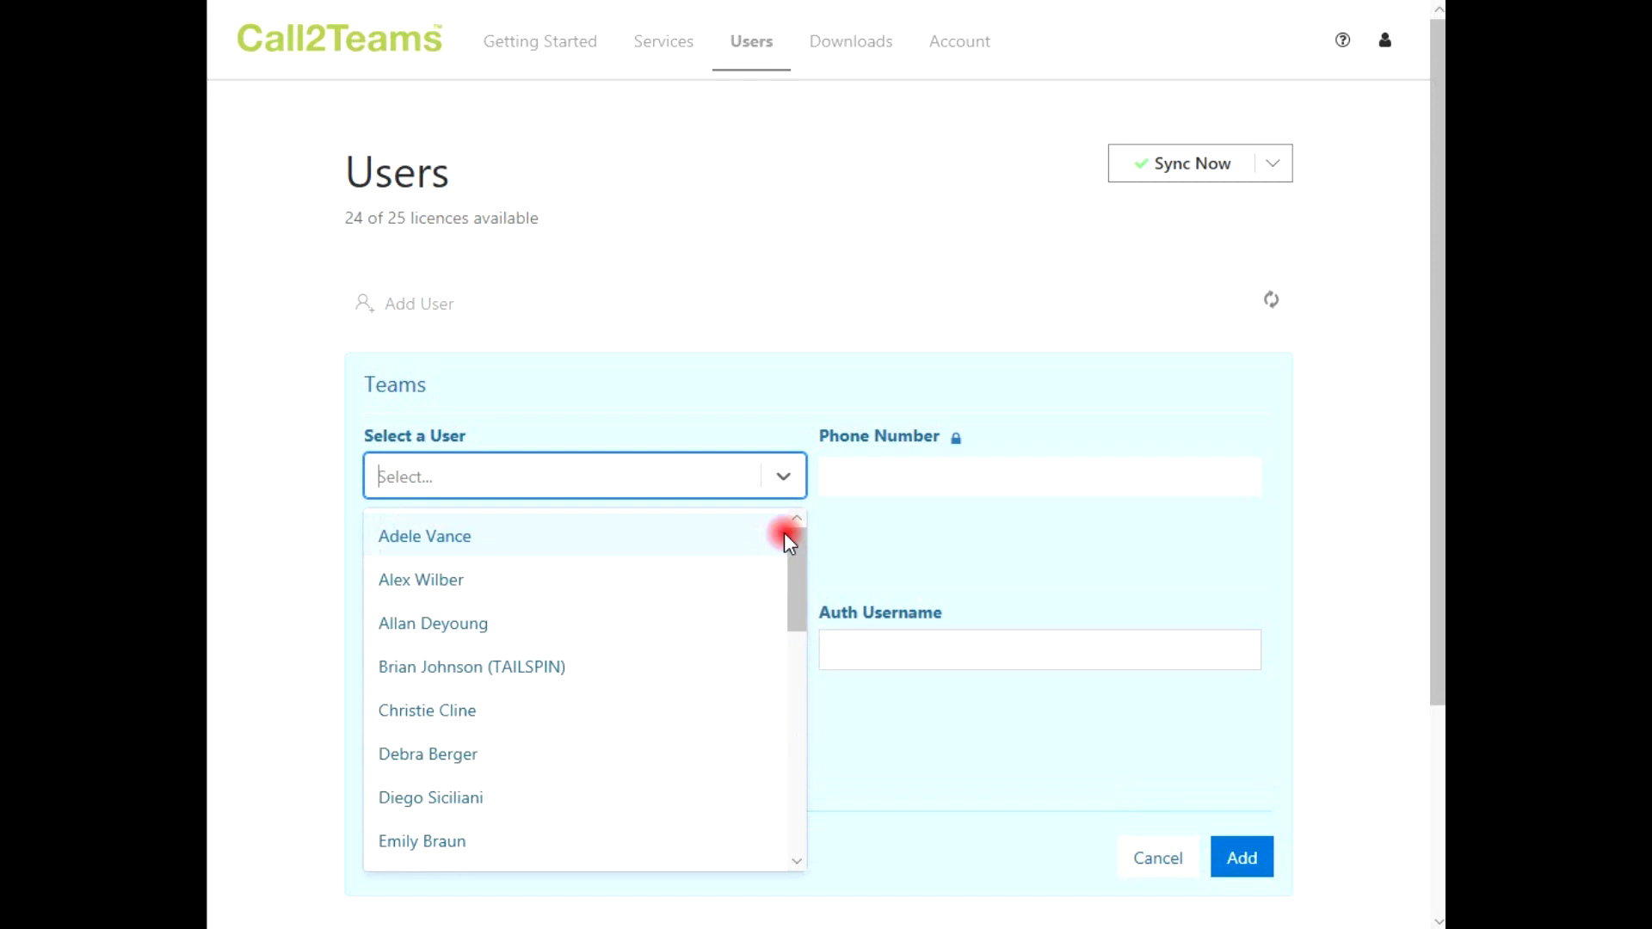
left_click(500, 543)
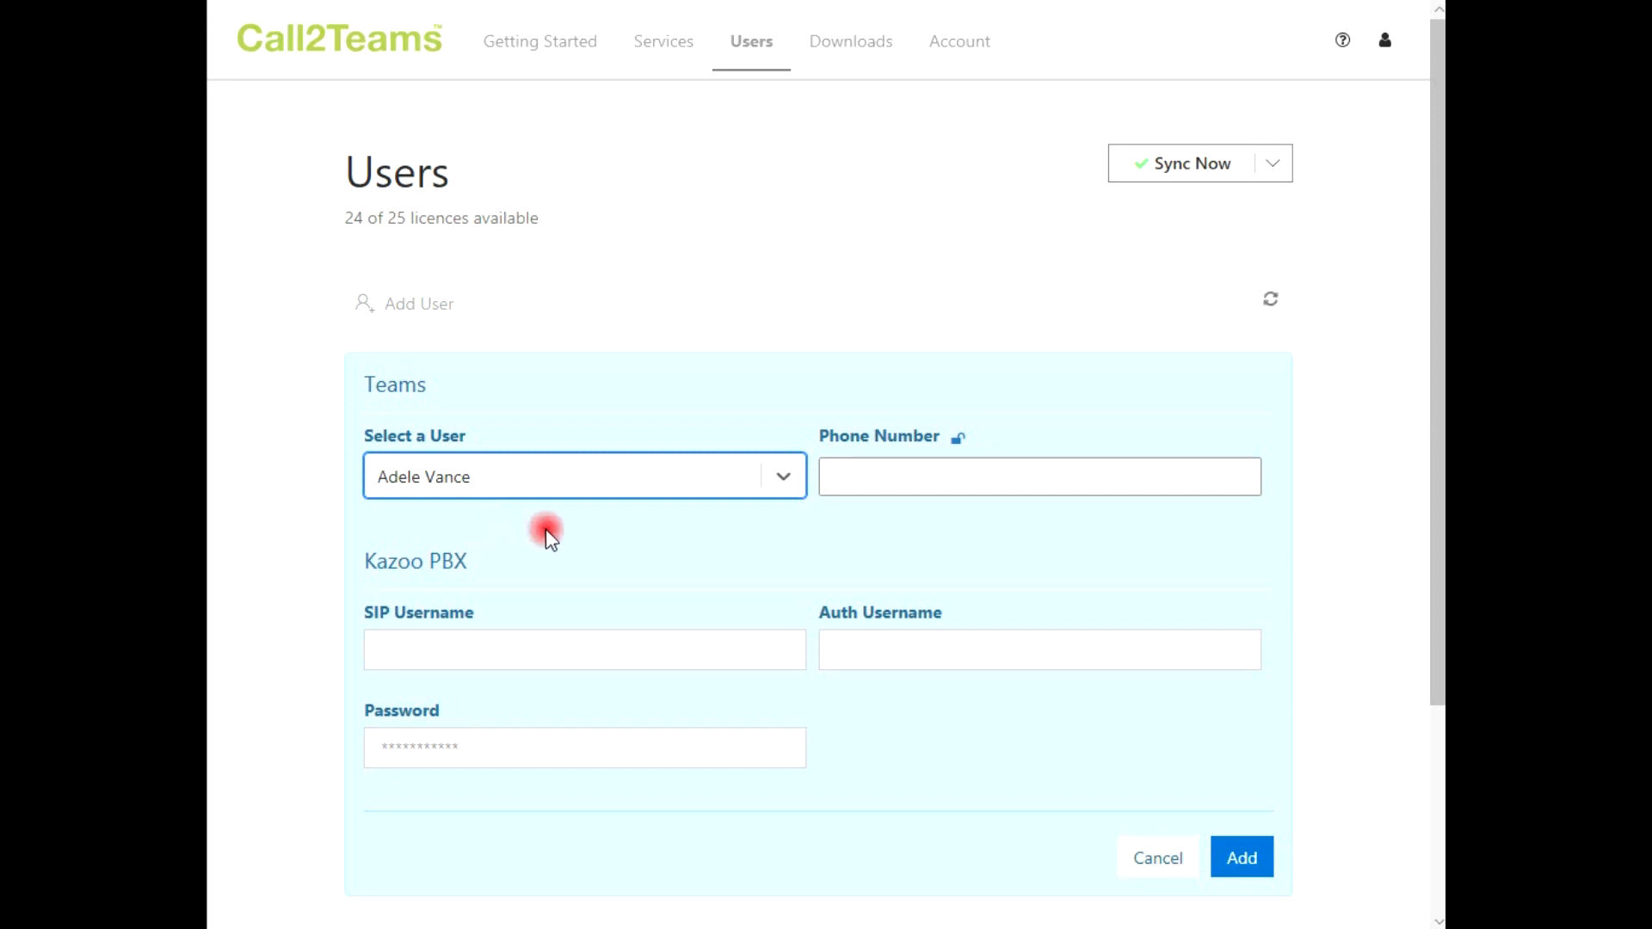
Paste the user's phone number, Kazoo SIP username, auth username and SIP password, then add the user
left_click(862, 480)
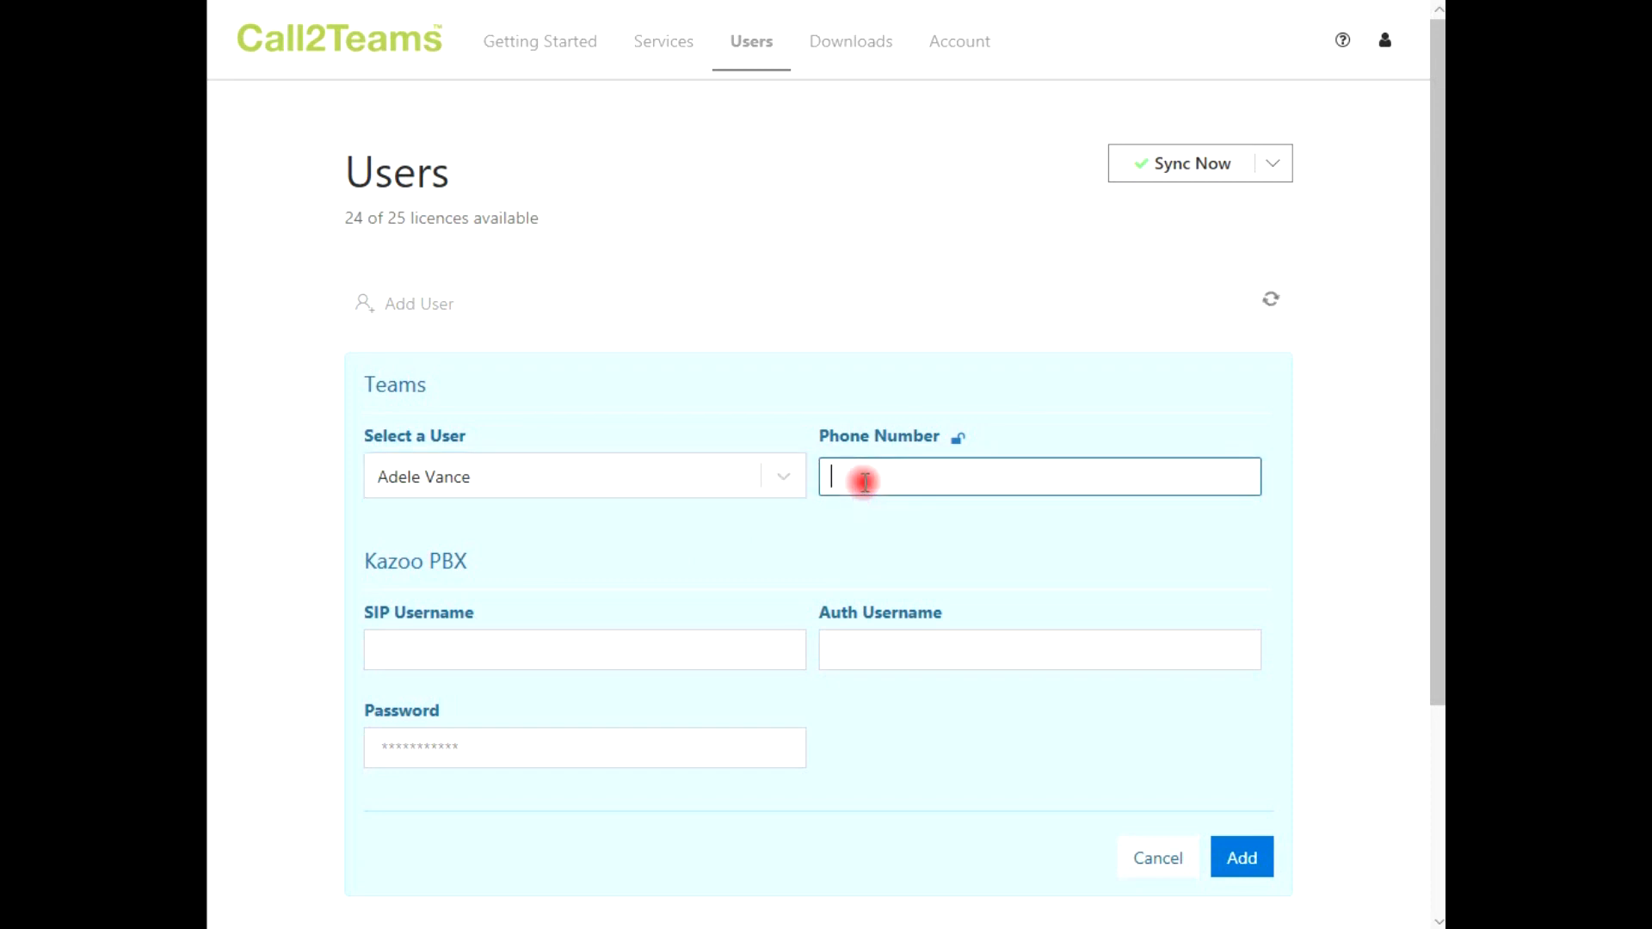
key("ctrl+v")
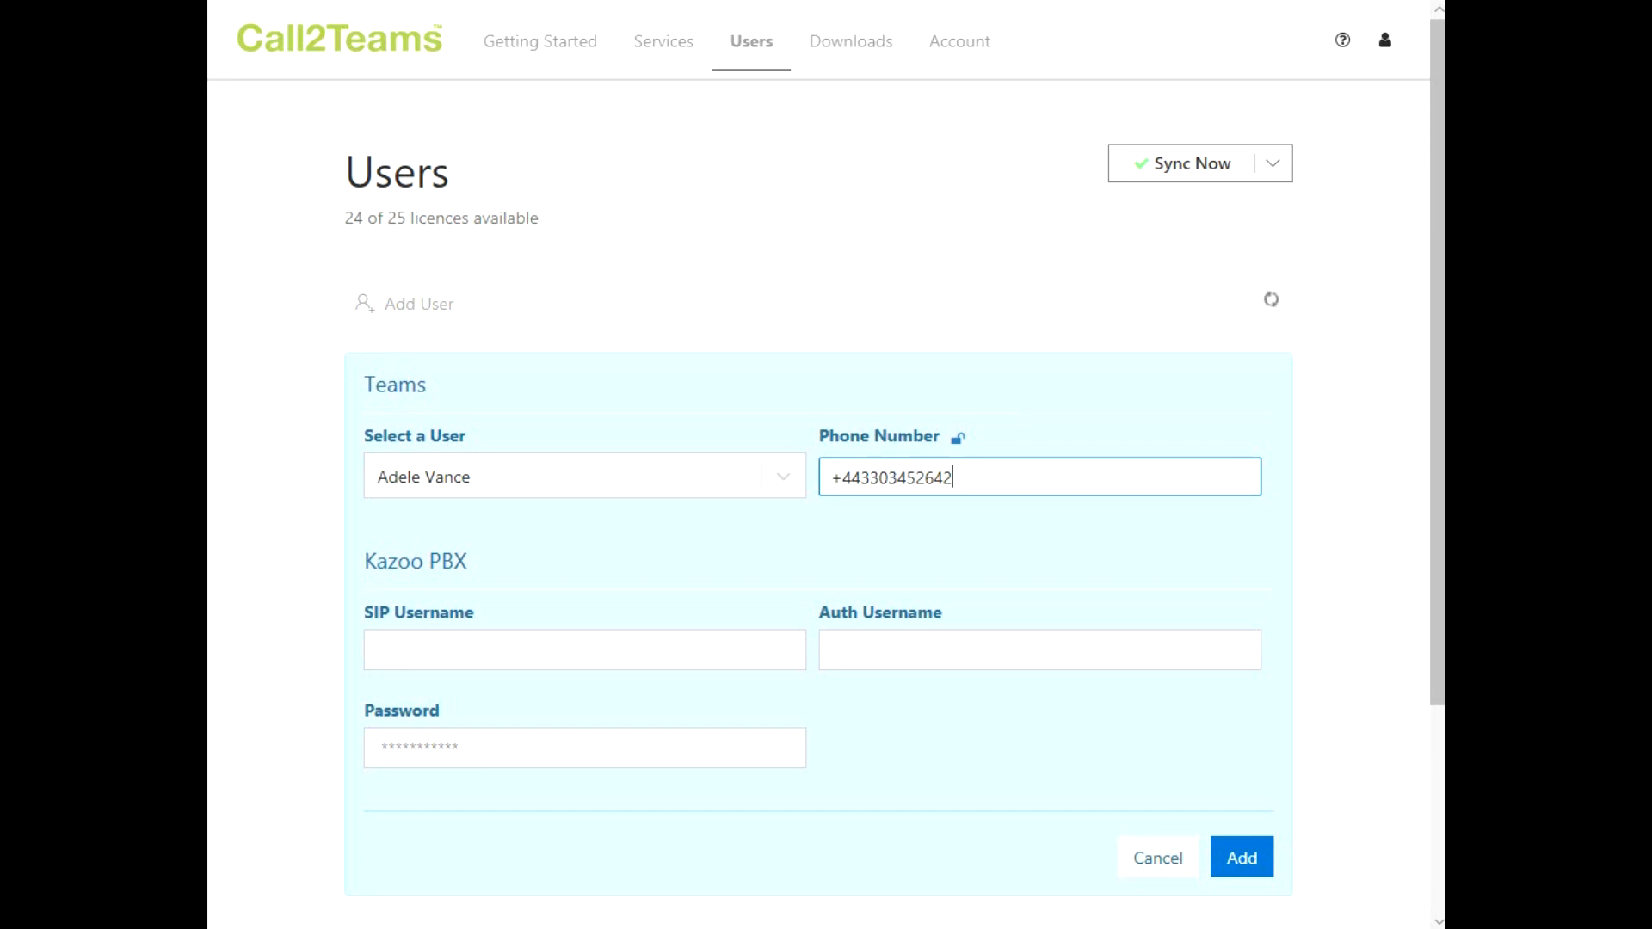
left_click(585, 649)
type("user_cb9z4fvks9")
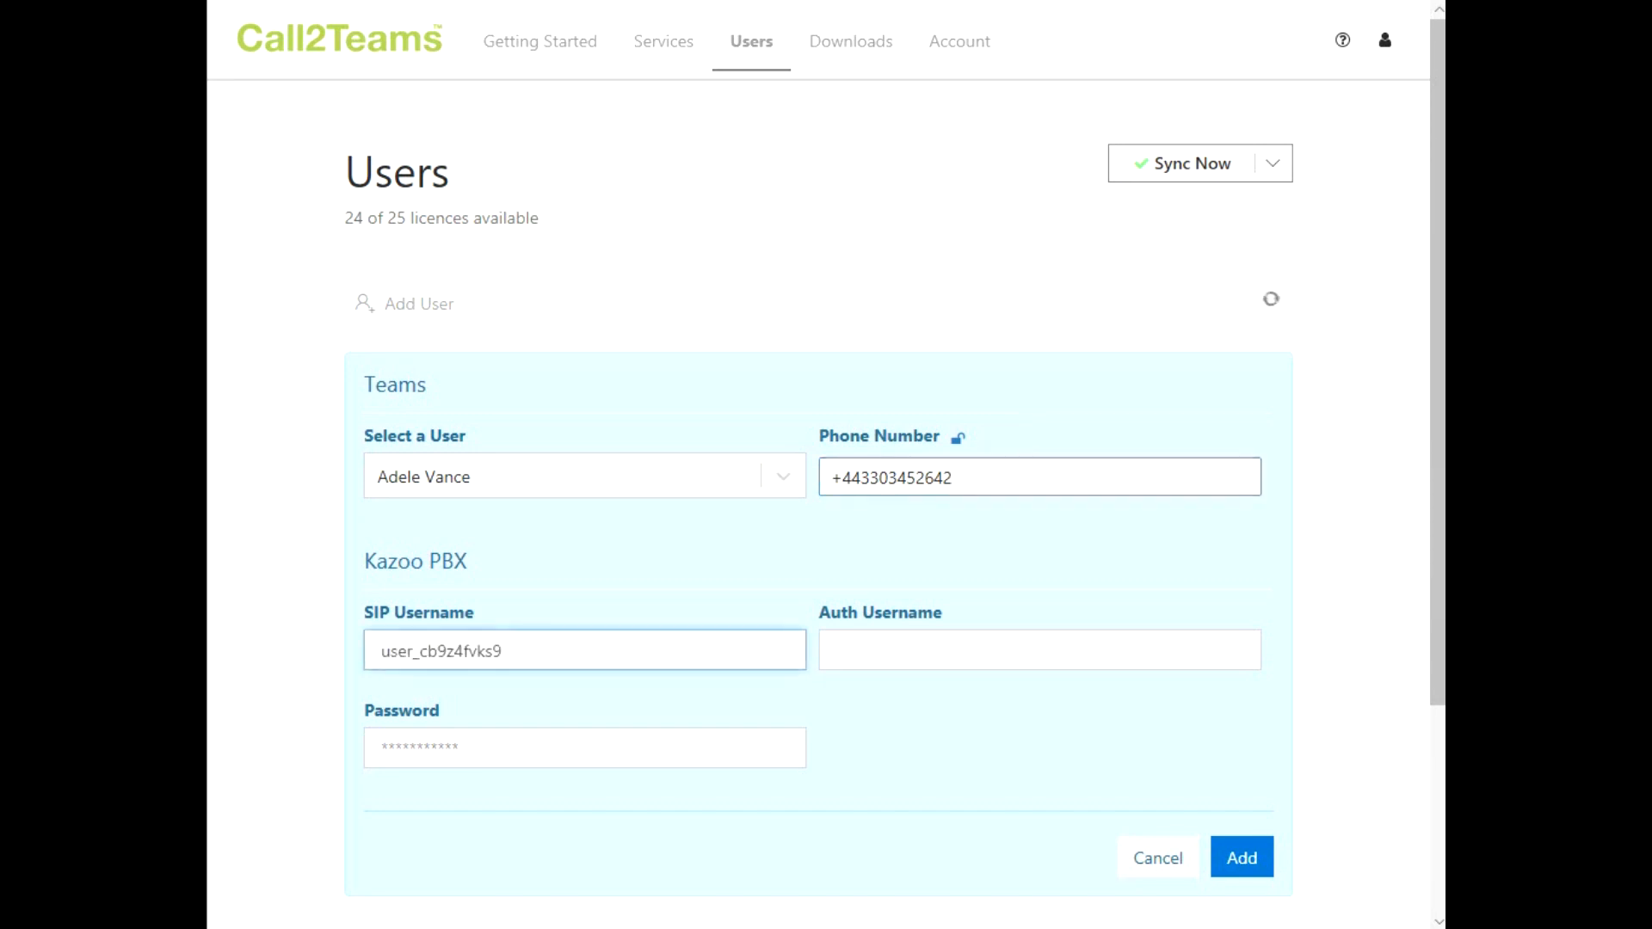
left_click(1039, 650)
type("user_cb9z4fvks9")
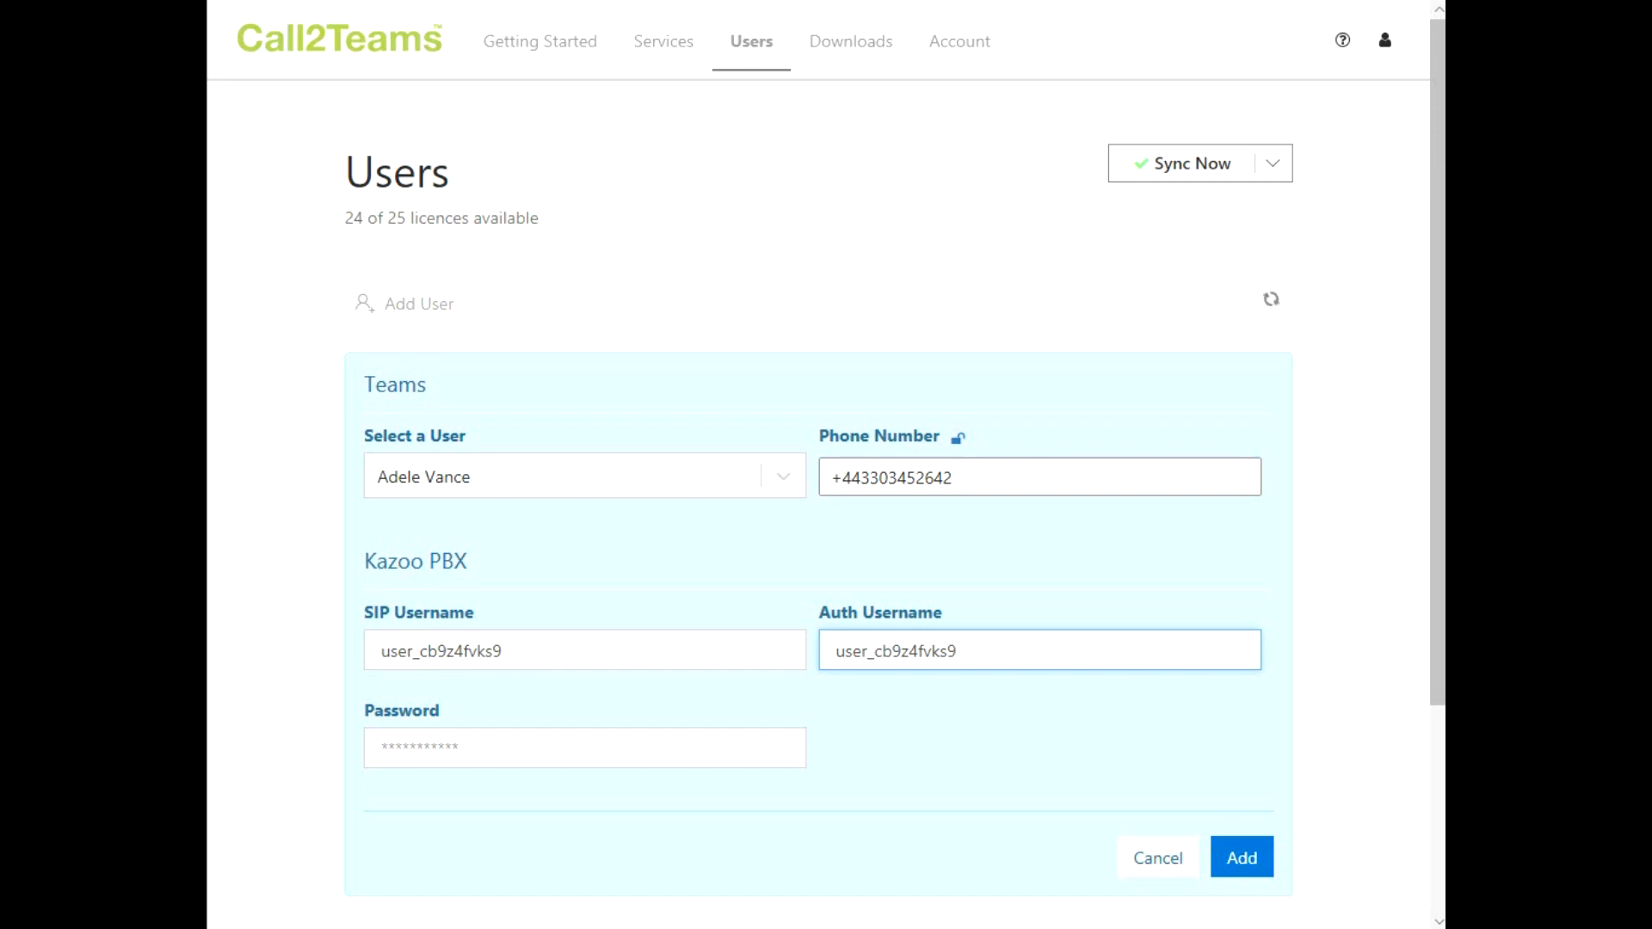
left_click(585, 747)
key("ctrl+v")
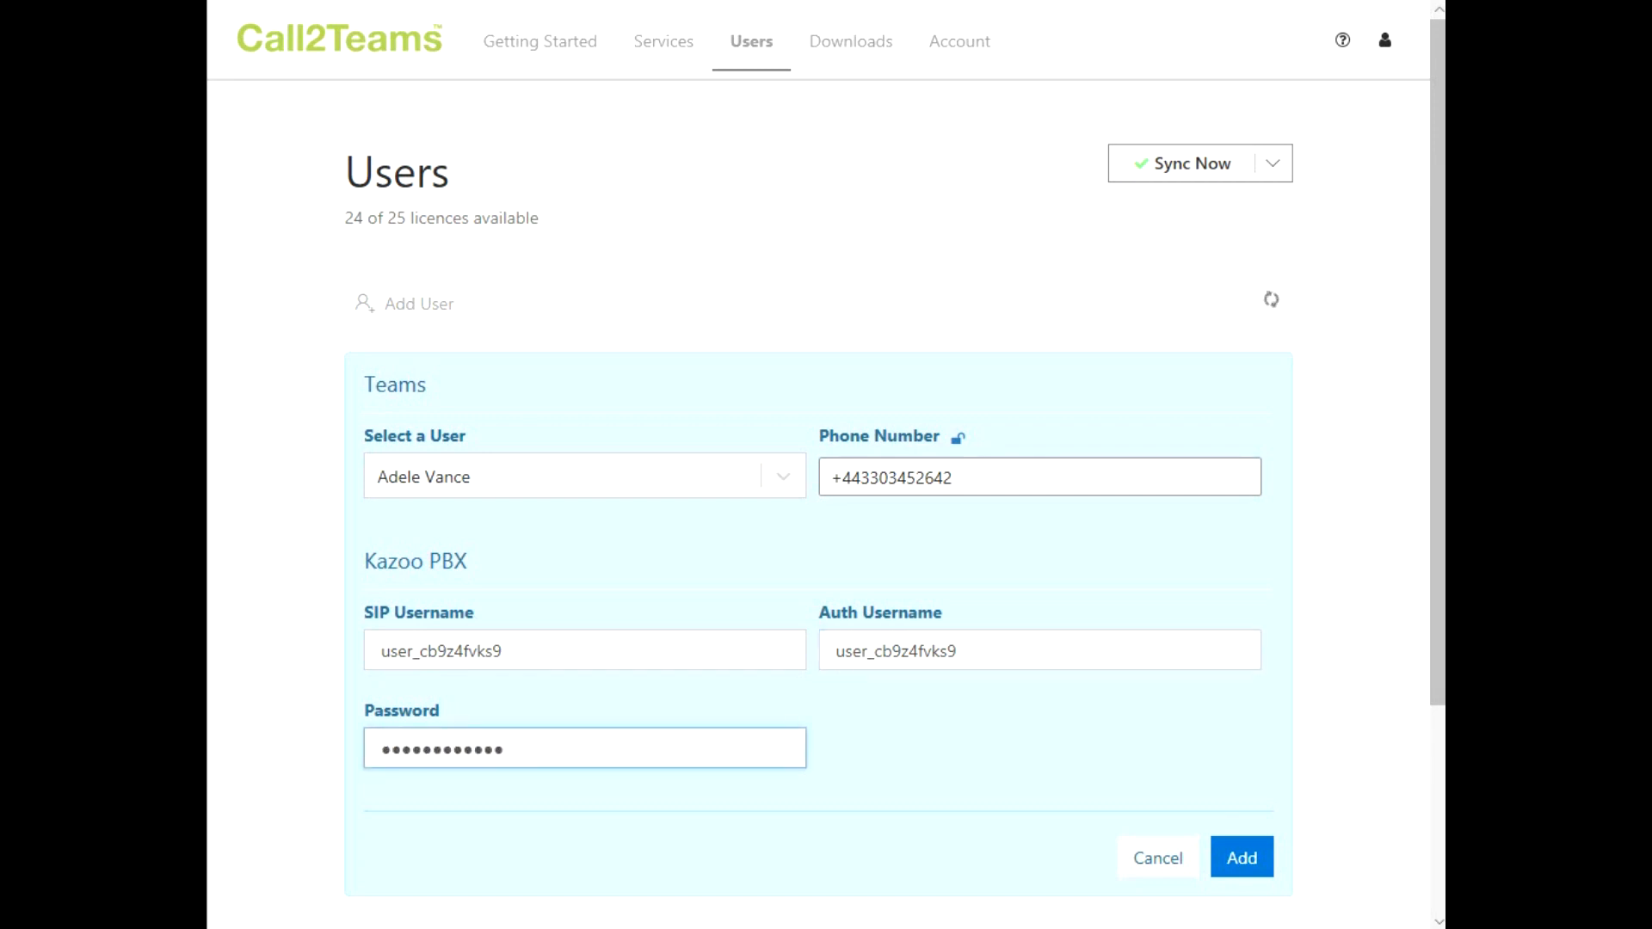
left_click(1242, 857)
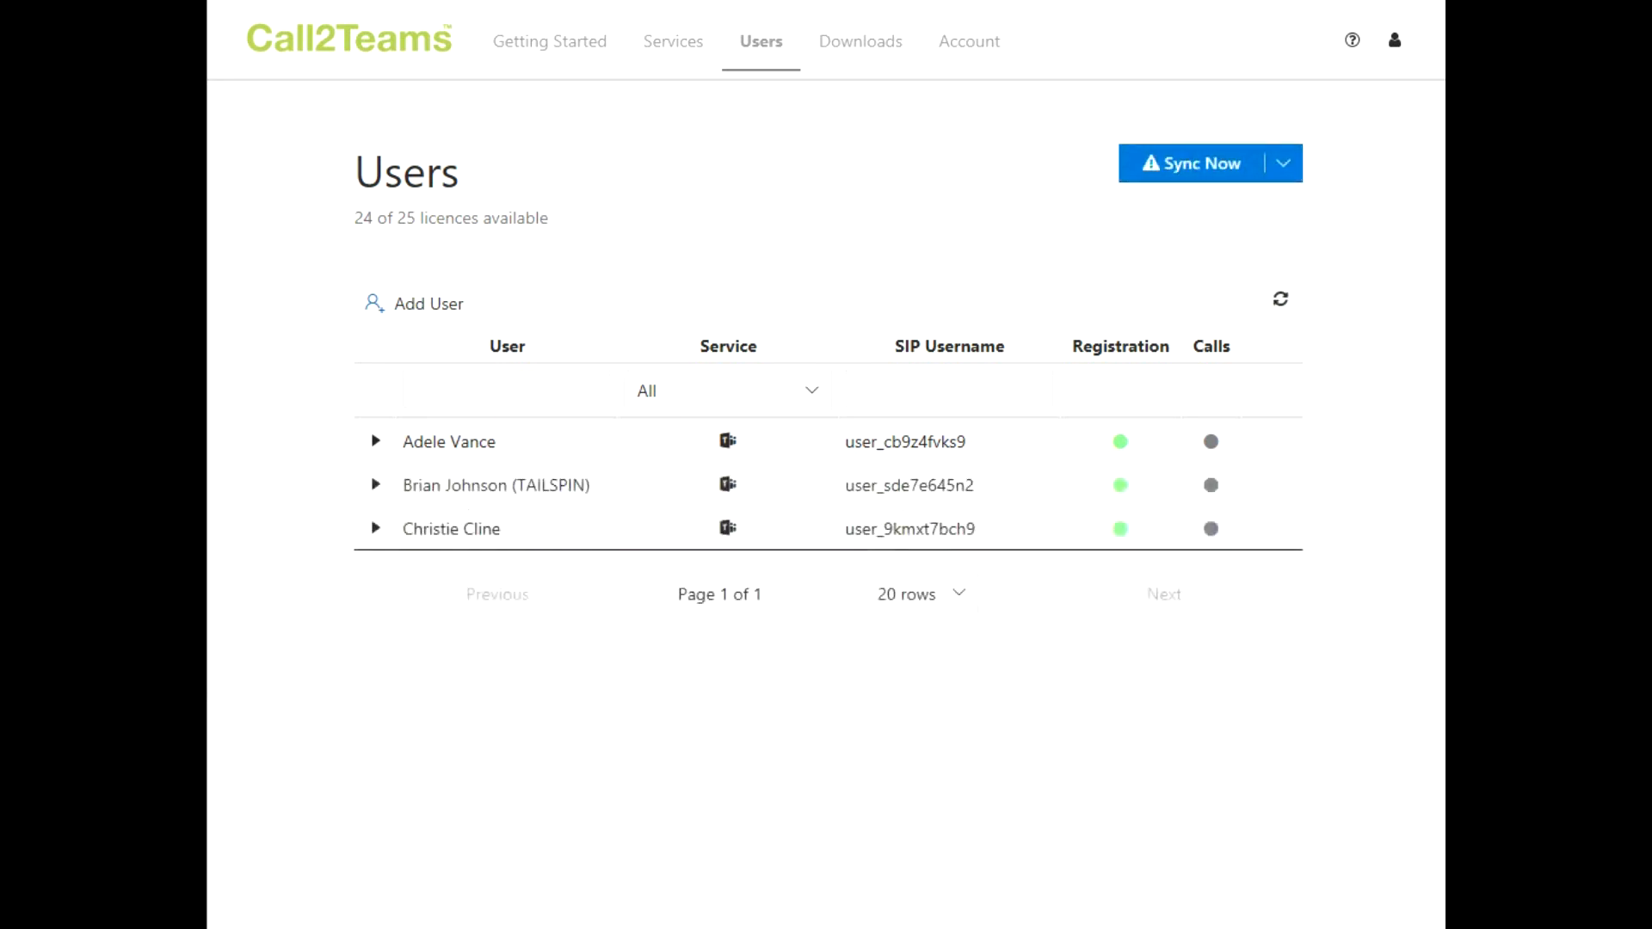
Sync users to Microsoft 365 and check a registration status: last 25 minutes ago, next in 35
left_click(1164, 182)
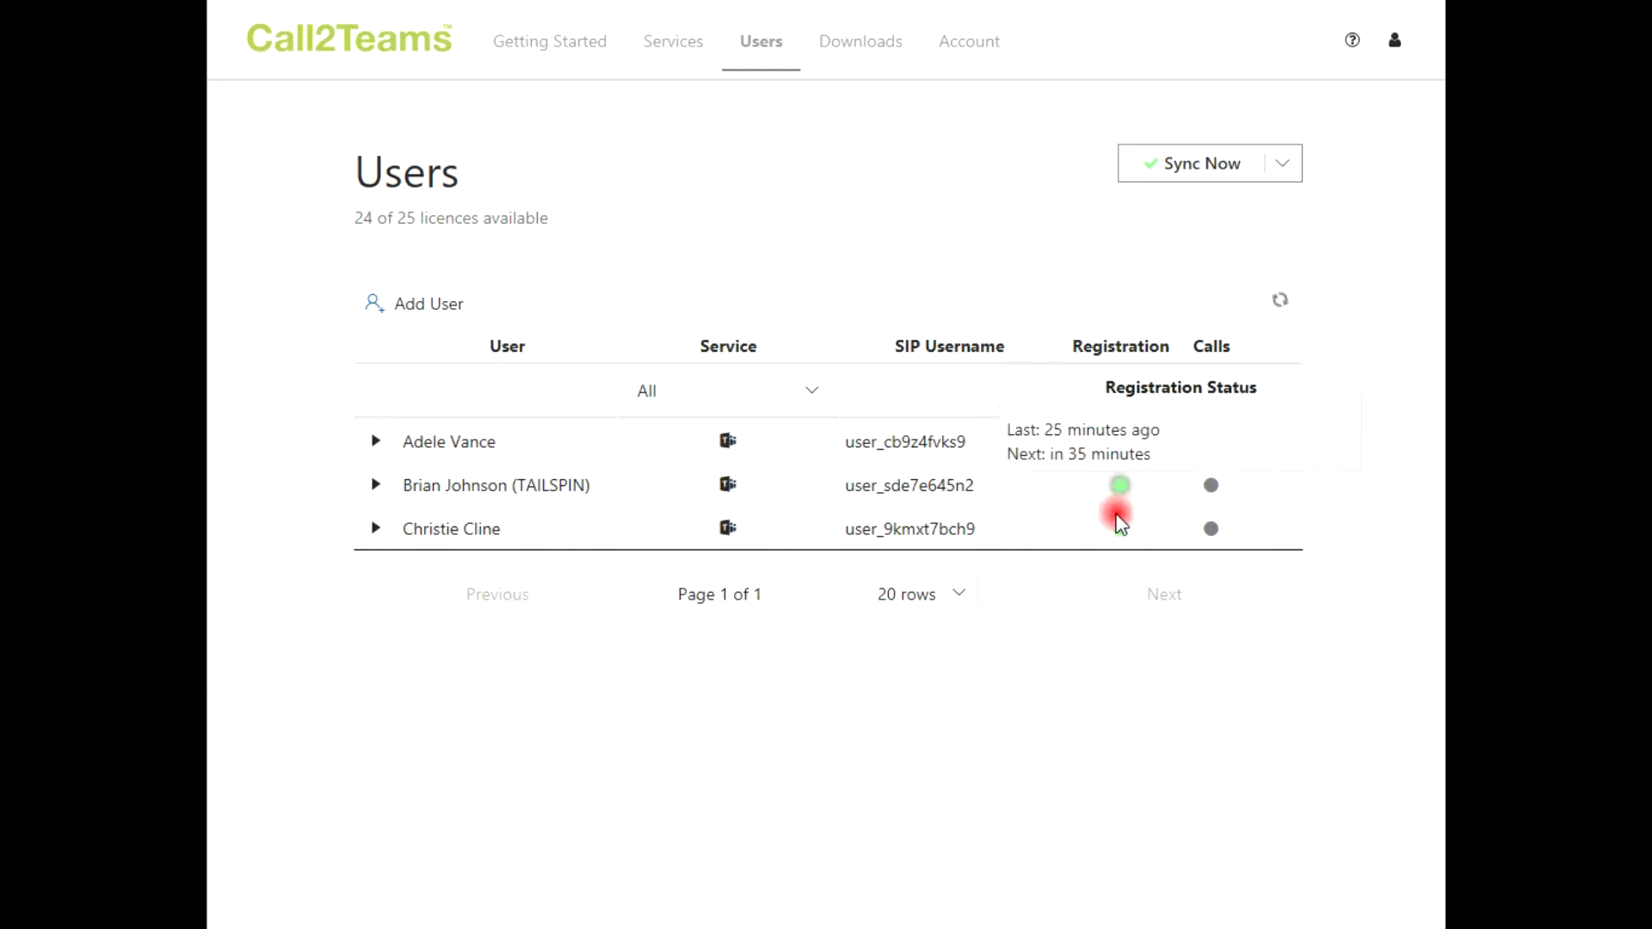
mouse_move(1117, 528)
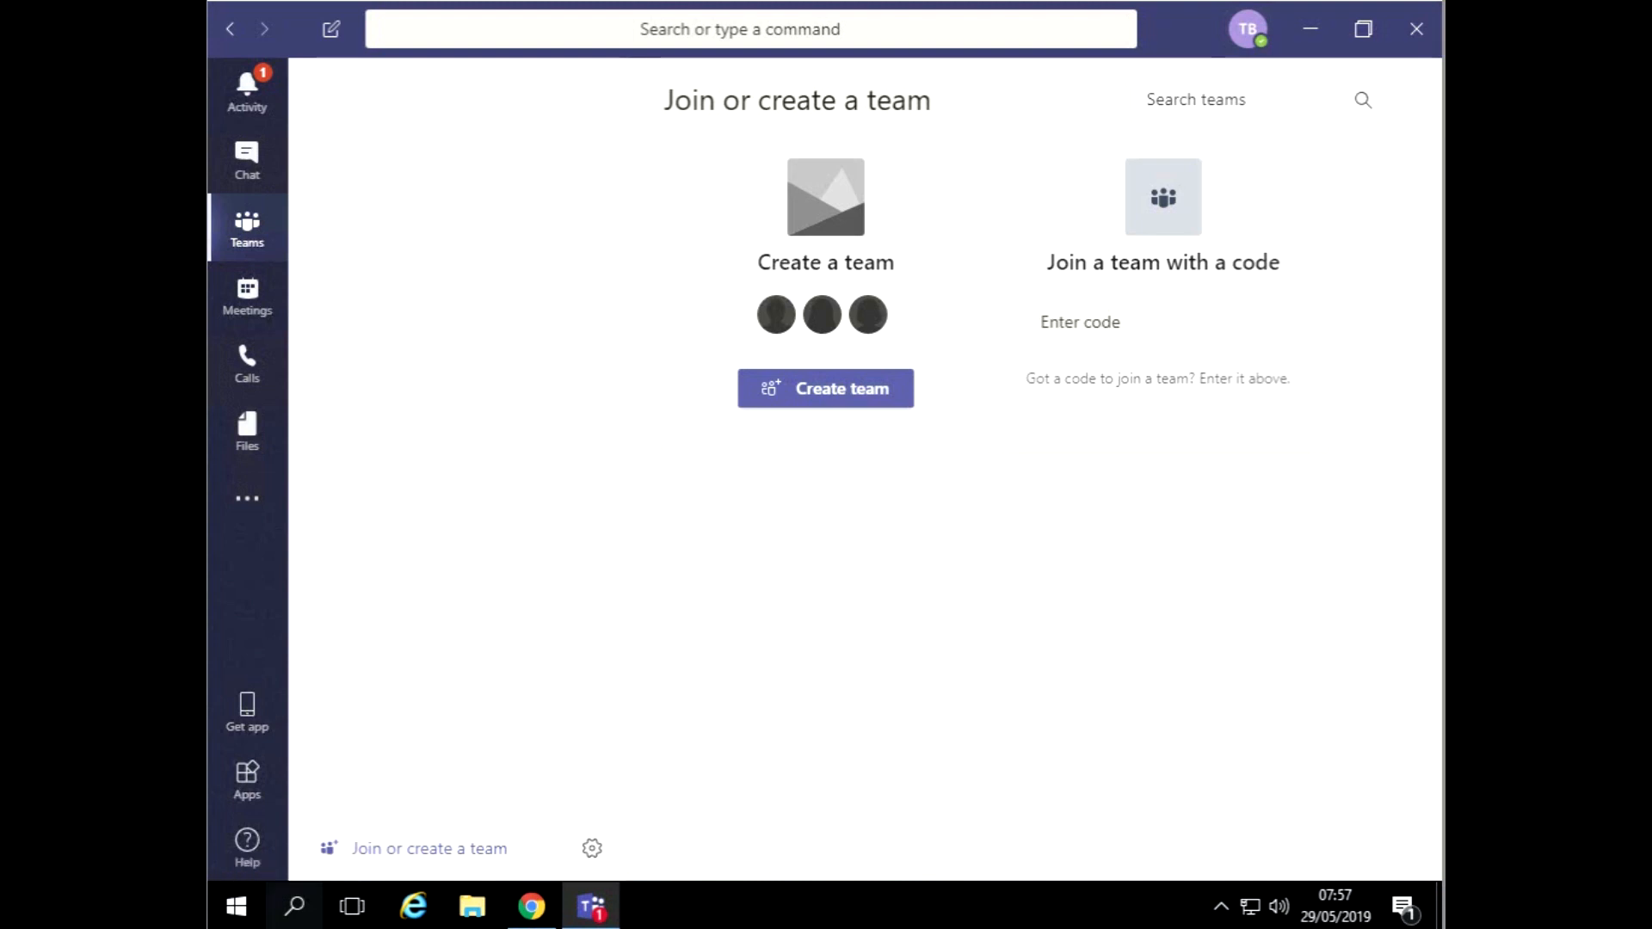
left_click(250, 386)
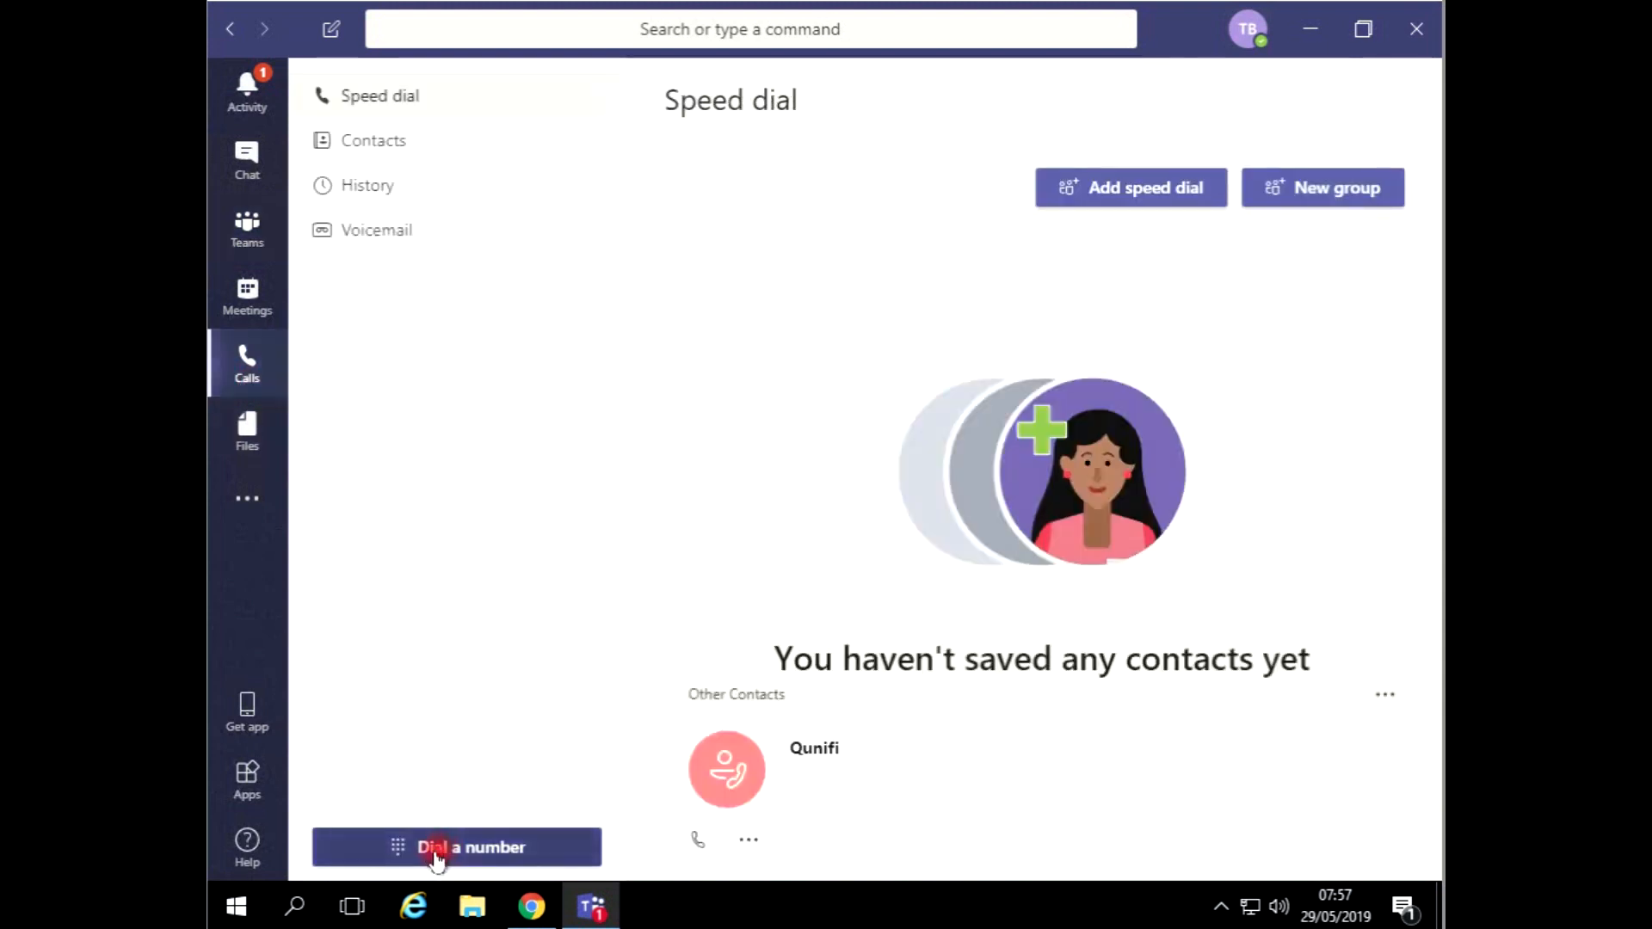
left_click(437, 852)
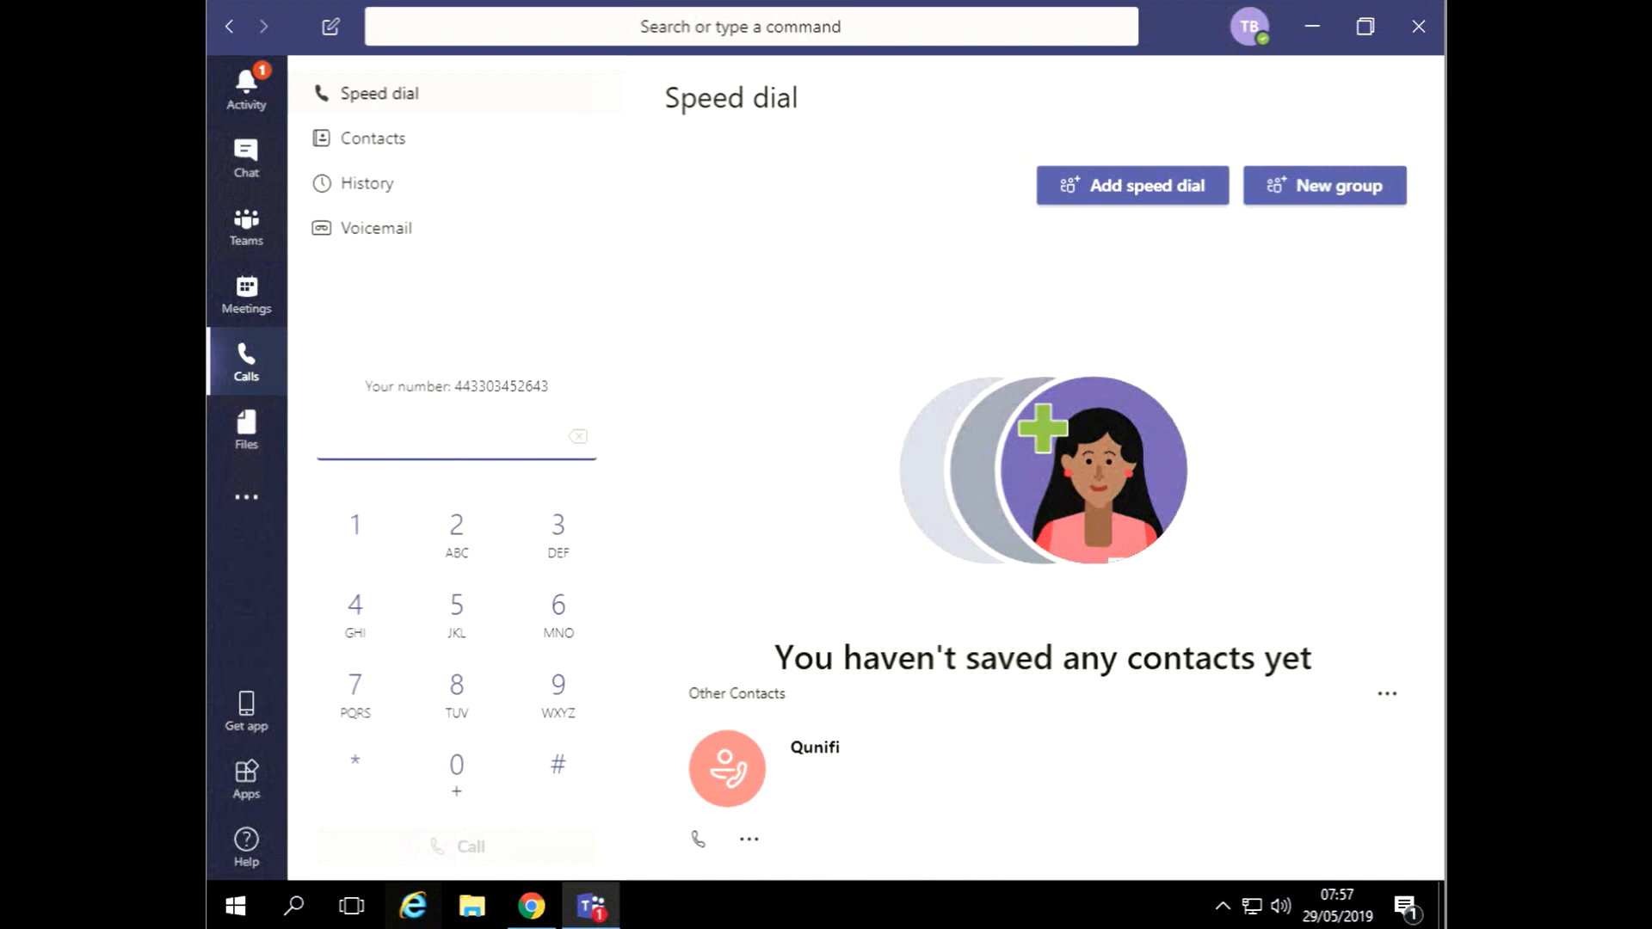
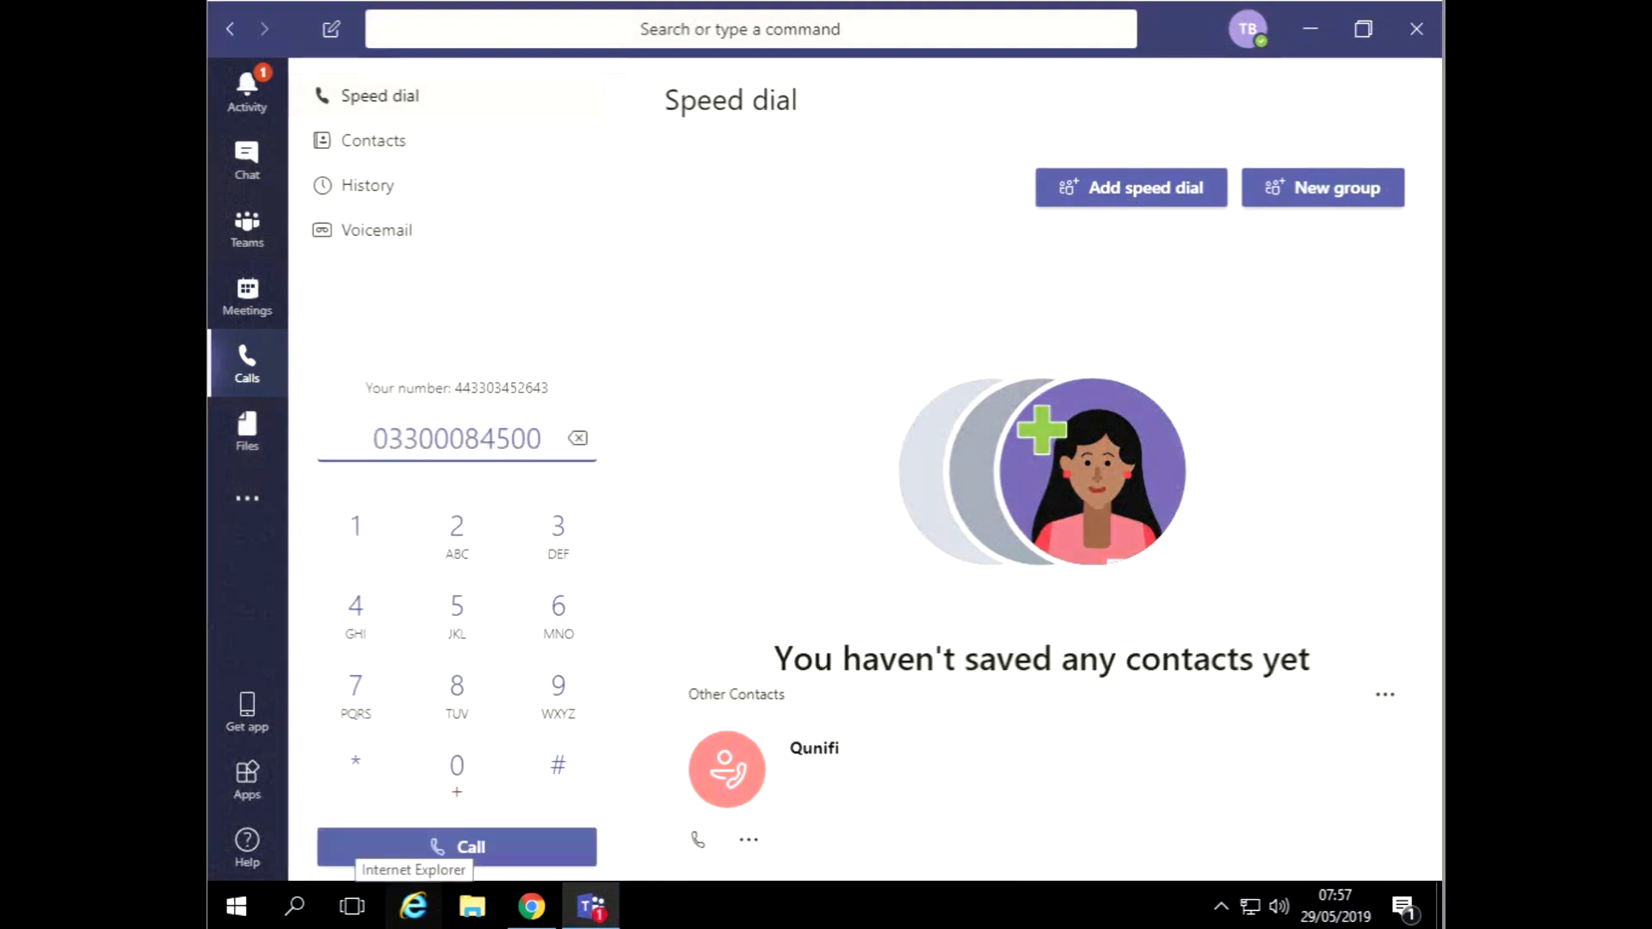
key("Return")
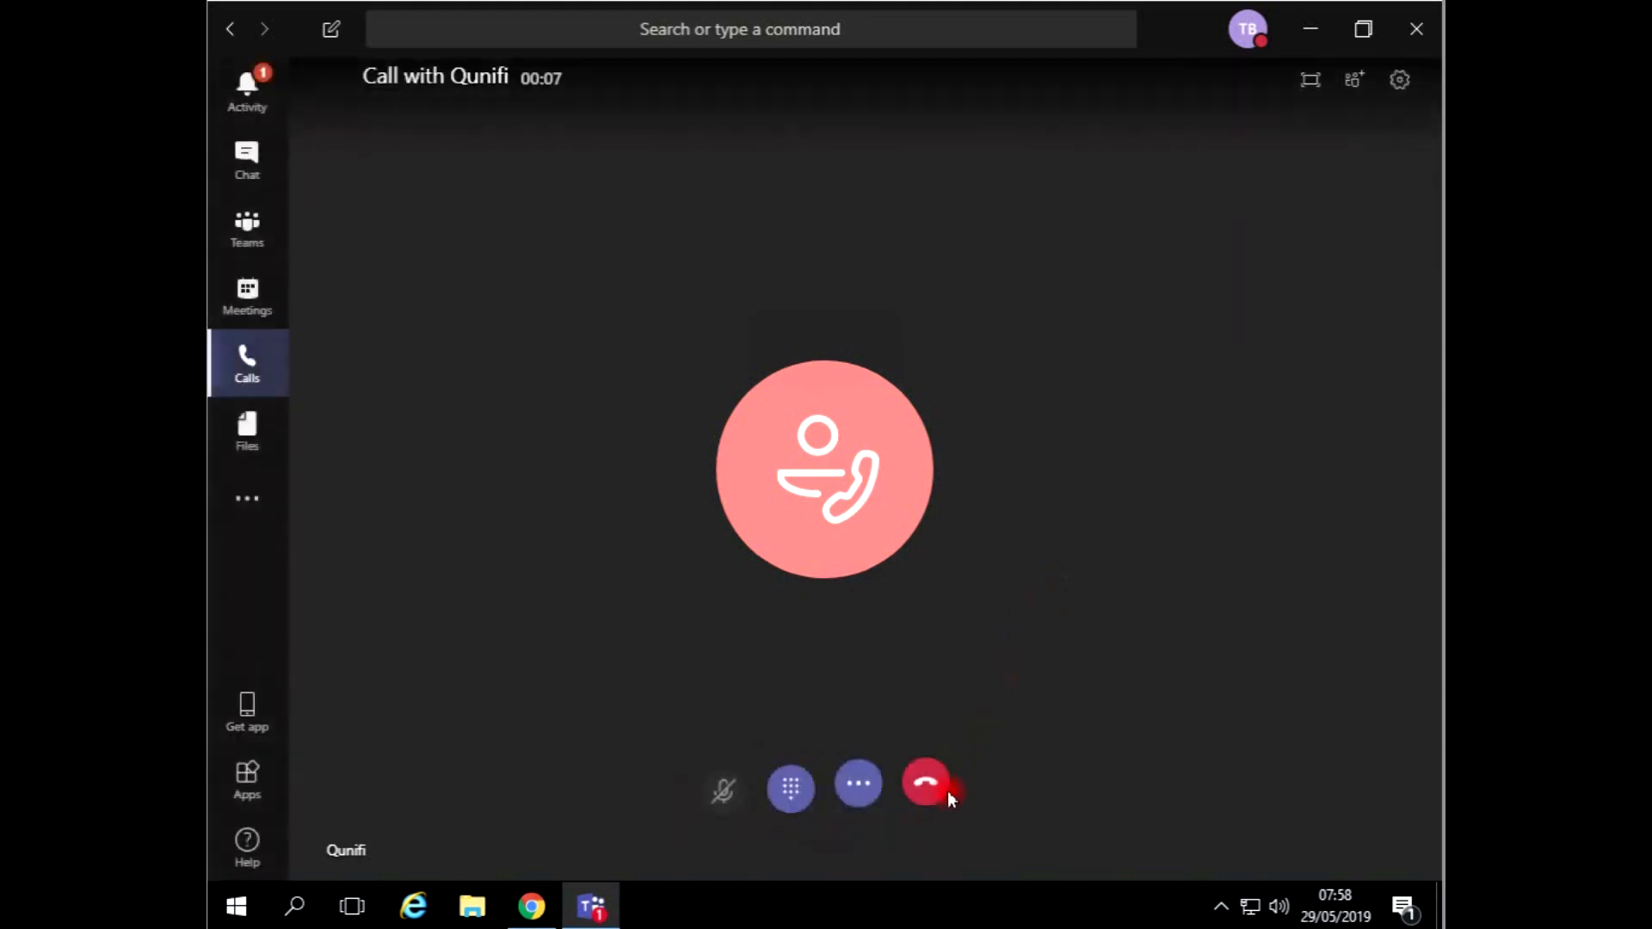
Hang up the outgoing call, then answer Qunifi's incoming call and end it
left_click(922, 799)
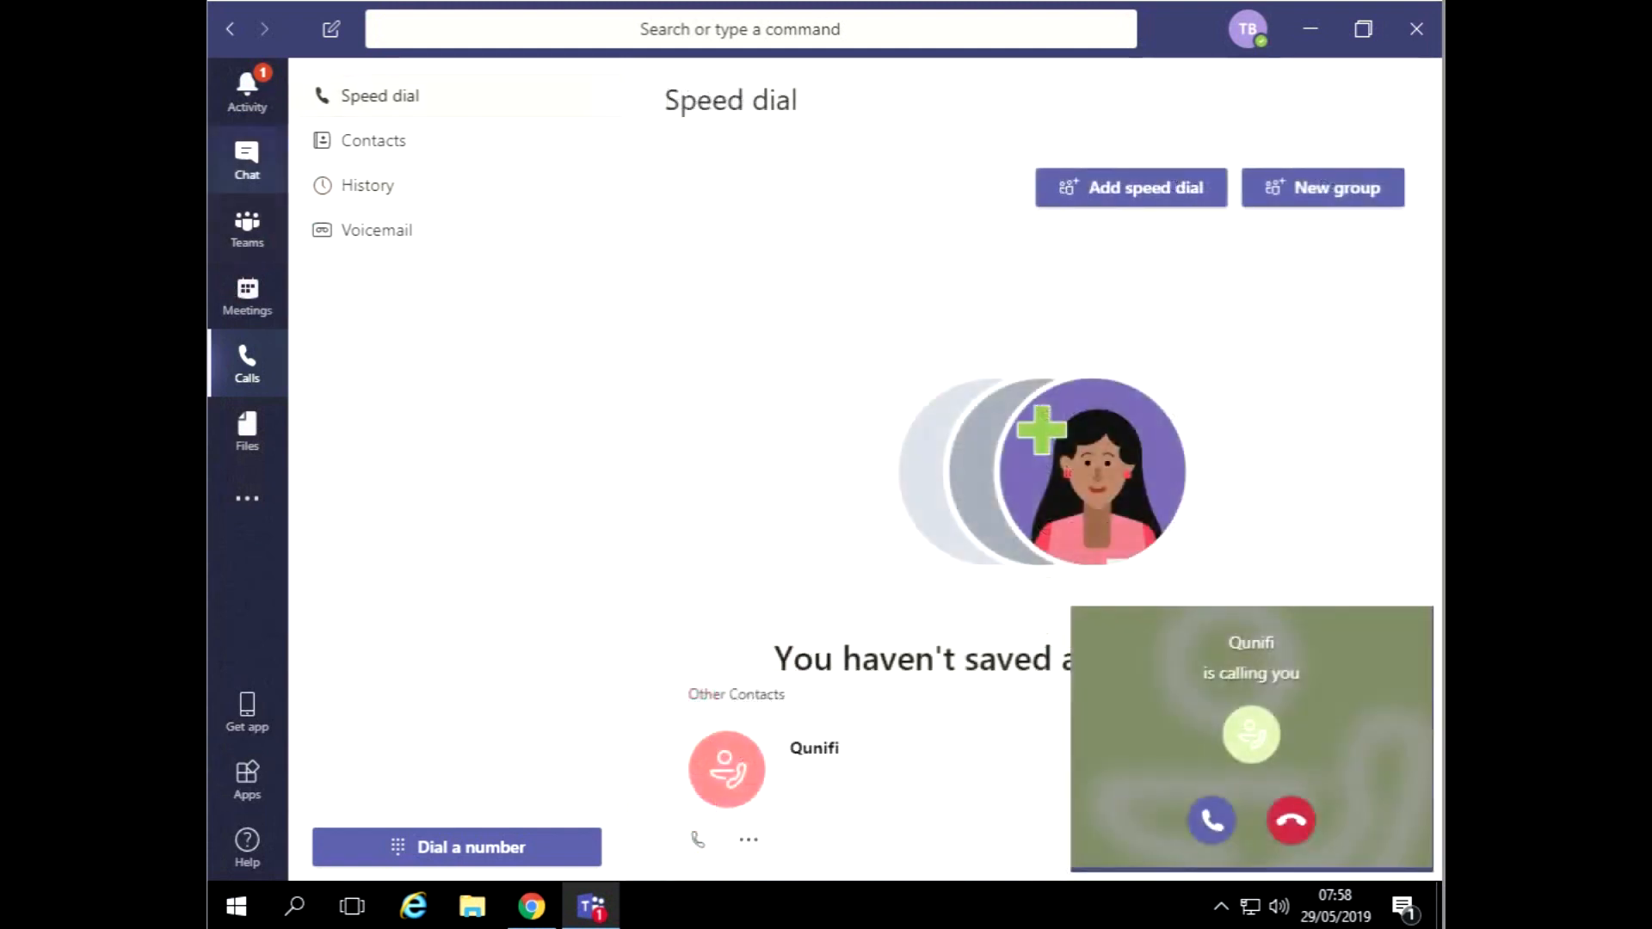
left_click(1211, 824)
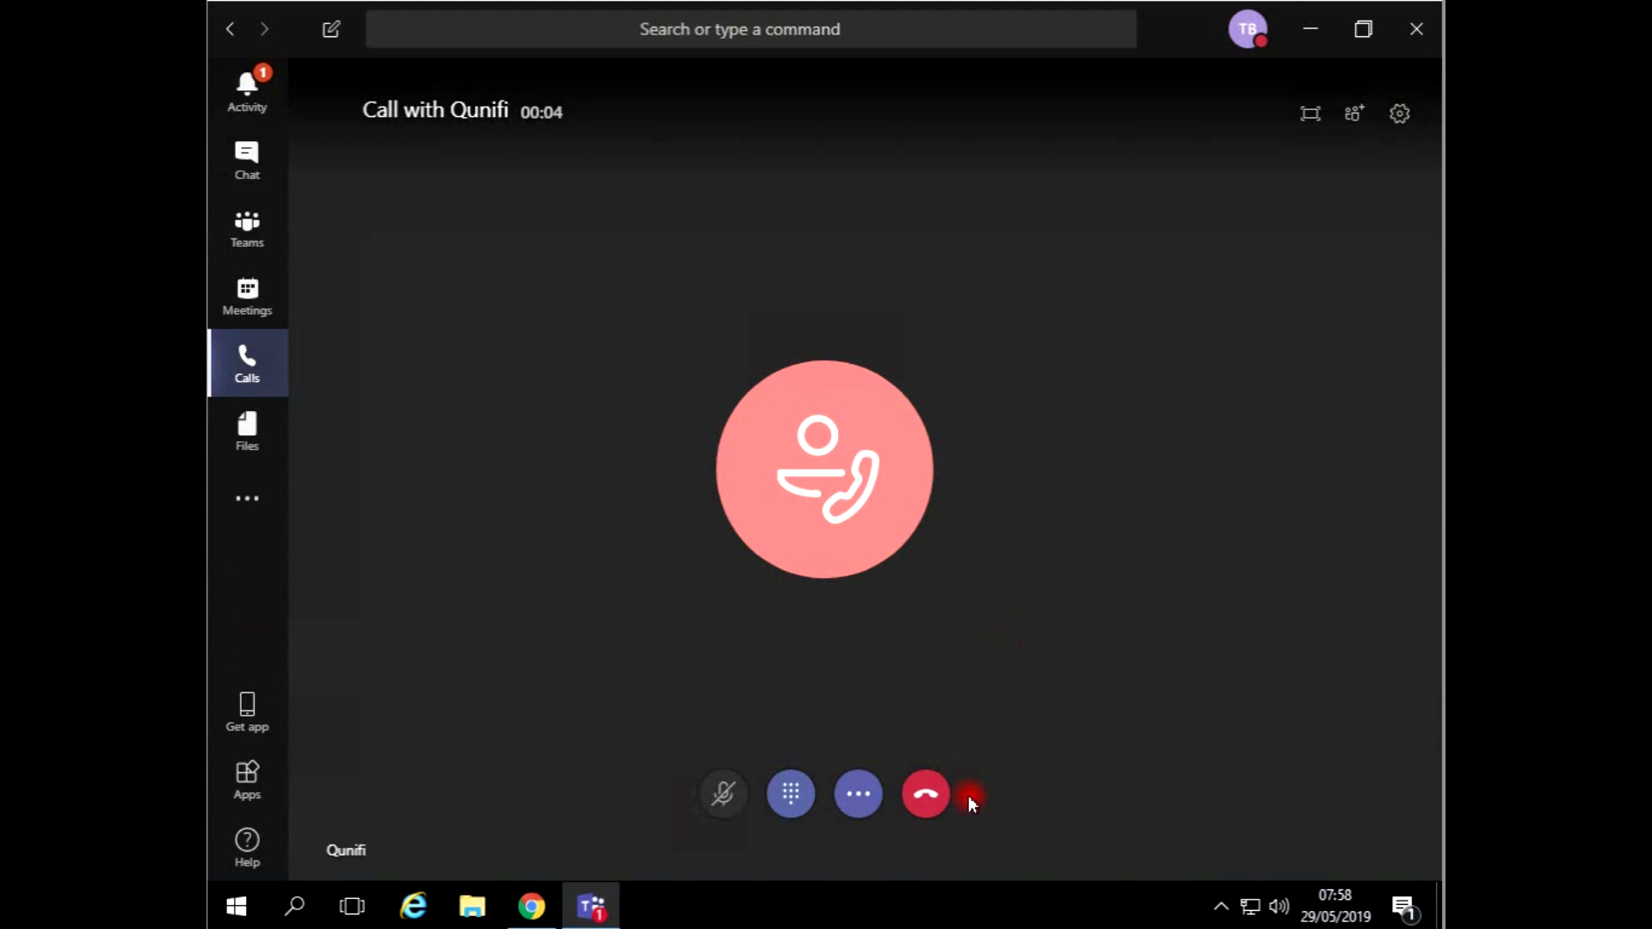
left_click(926, 792)
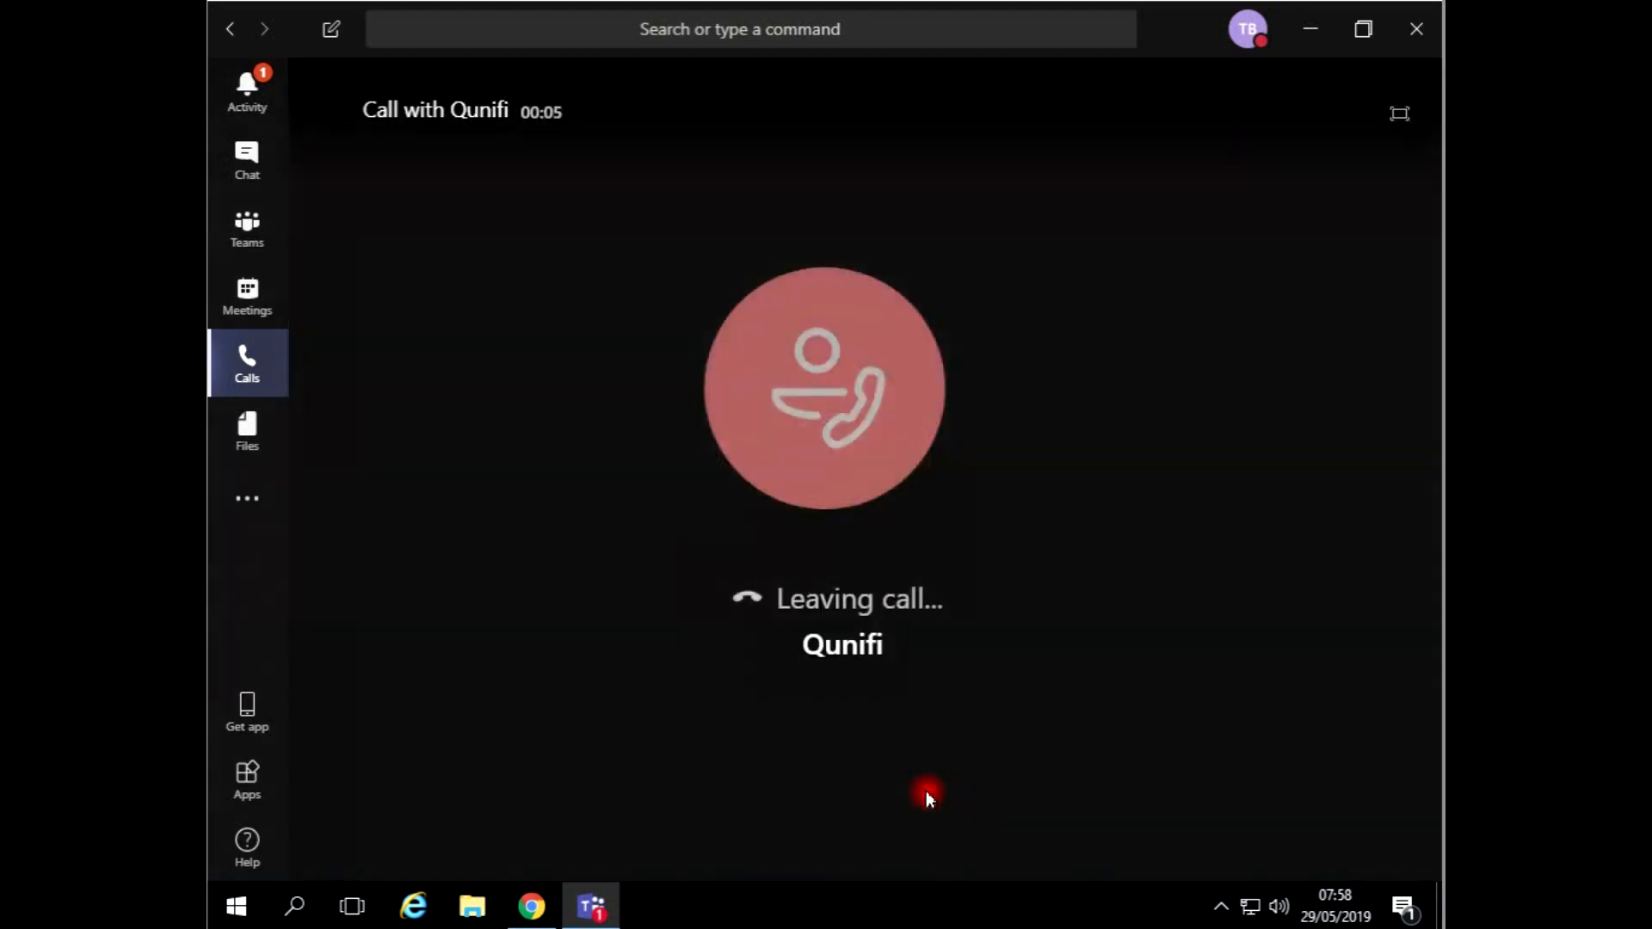